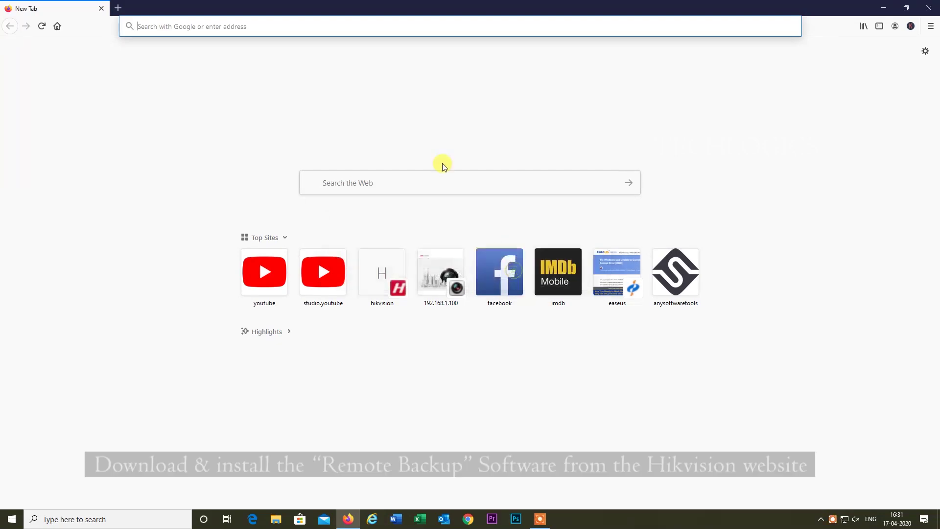
# Step: Open the Hikvision website in the browser
pyautogui.click(214, 27)
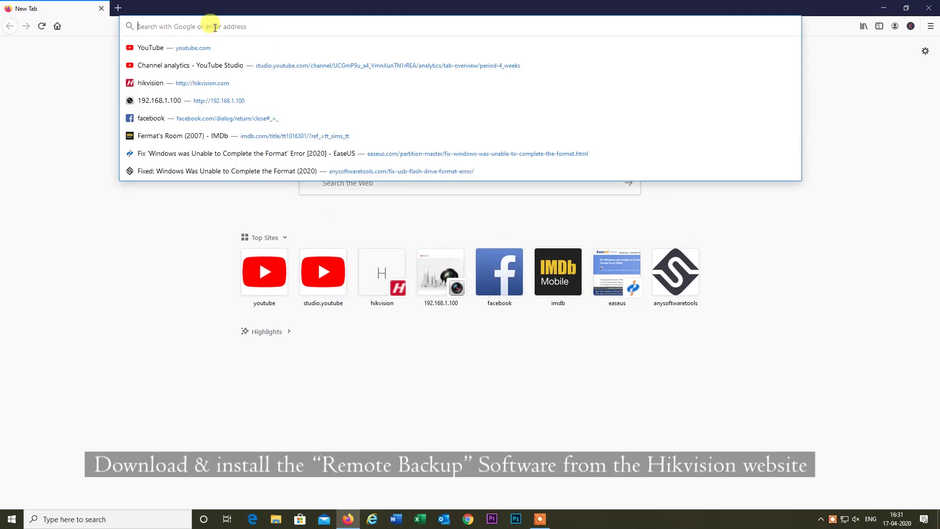
pyautogui.write('hikvisio')
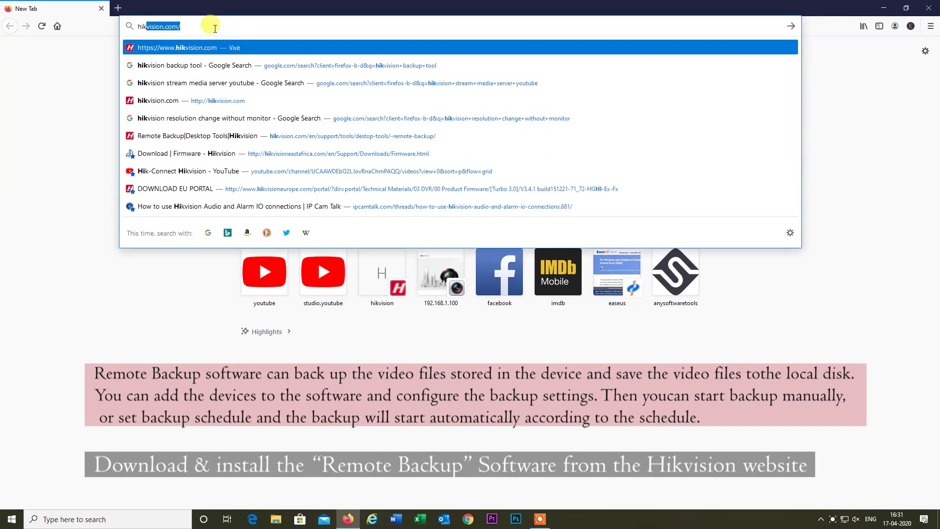
pyautogui.write('n')
pyautogui.press('Return')
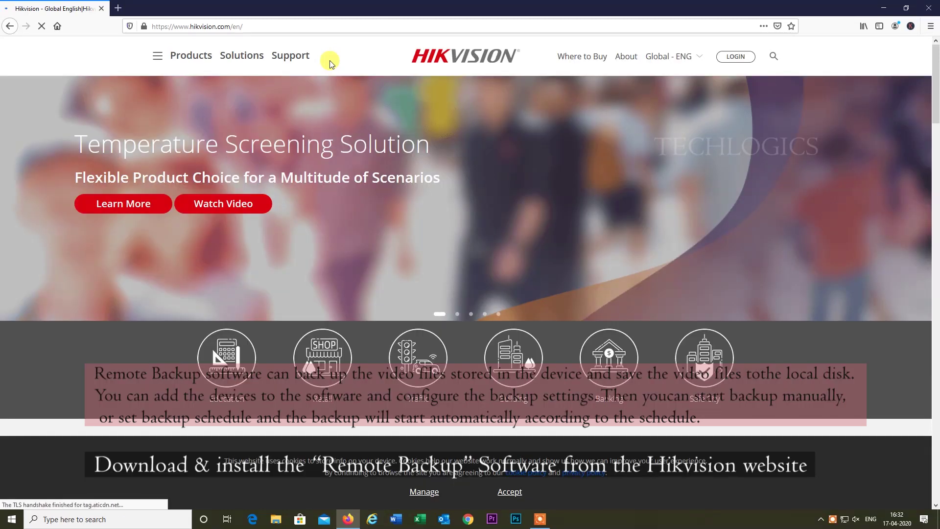
pyautogui.moveTo(294, 58)
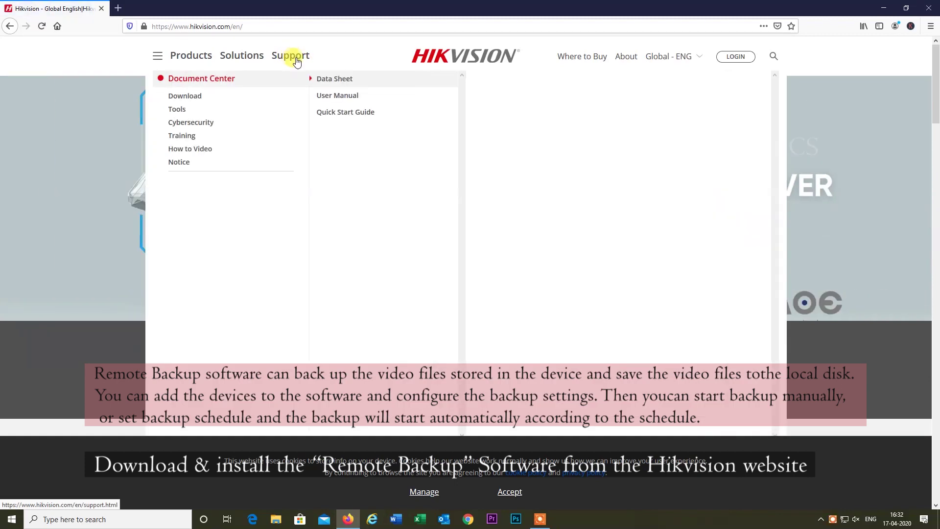
pyautogui.moveTo(181, 107)
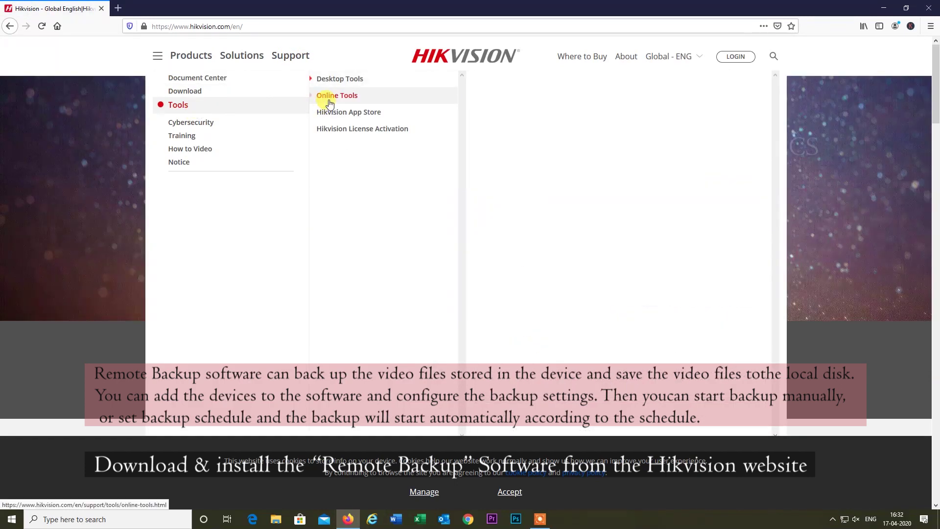
pyautogui.moveTo(333, 79)
pyautogui.scroll(-3, 572, 248)
pyautogui.scroll(-8, 572, 247)
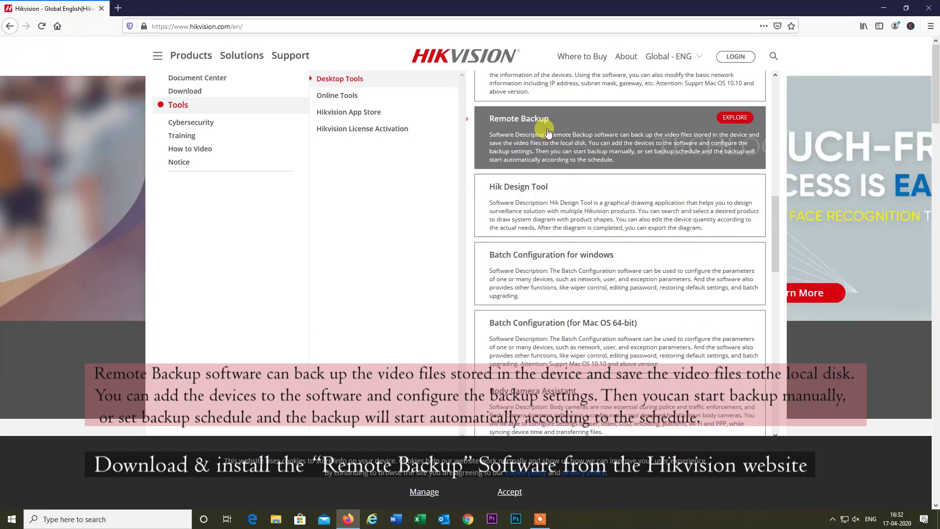
pyautogui.click(732, 121)
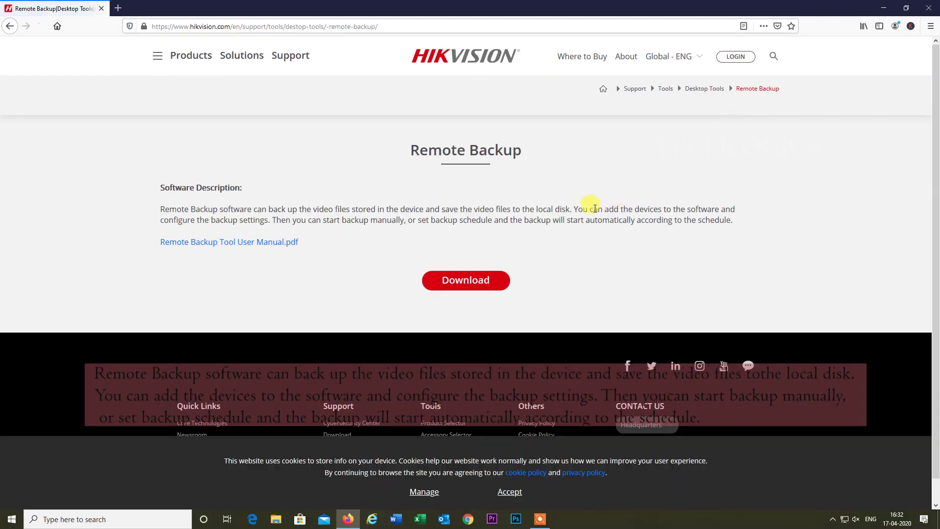
# Step: Download RemoteNetBackup v3.0.0.301.rar, agreeing to the materials license terms and saving the file
pyautogui.click(459, 283)
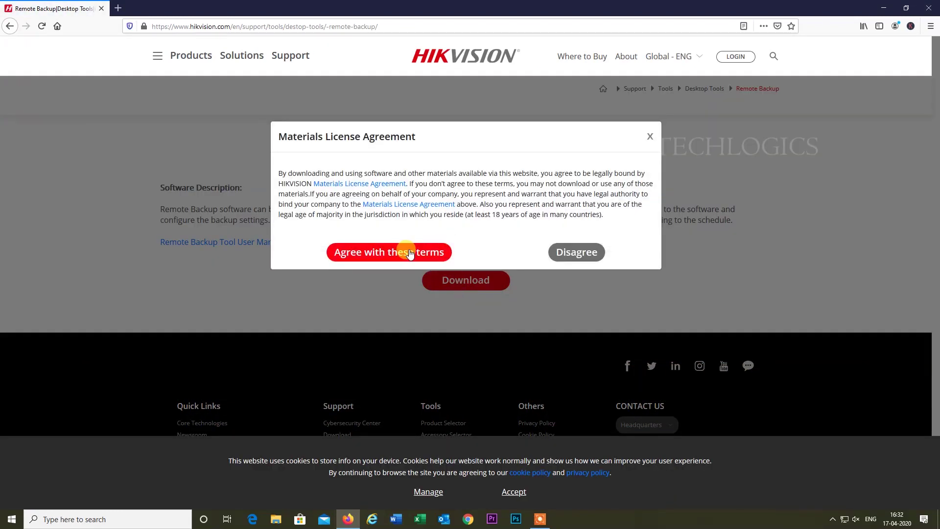
pyautogui.click(386, 256)
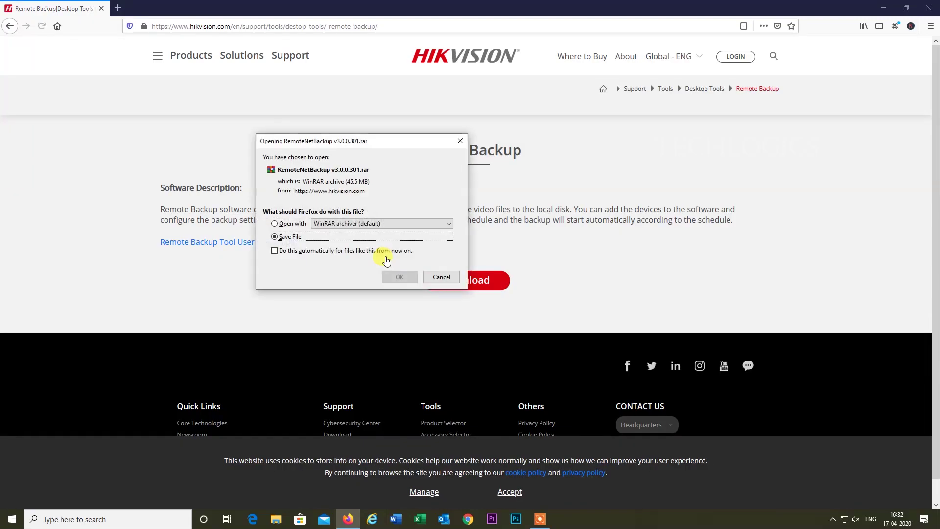
pyautogui.click(397, 275)
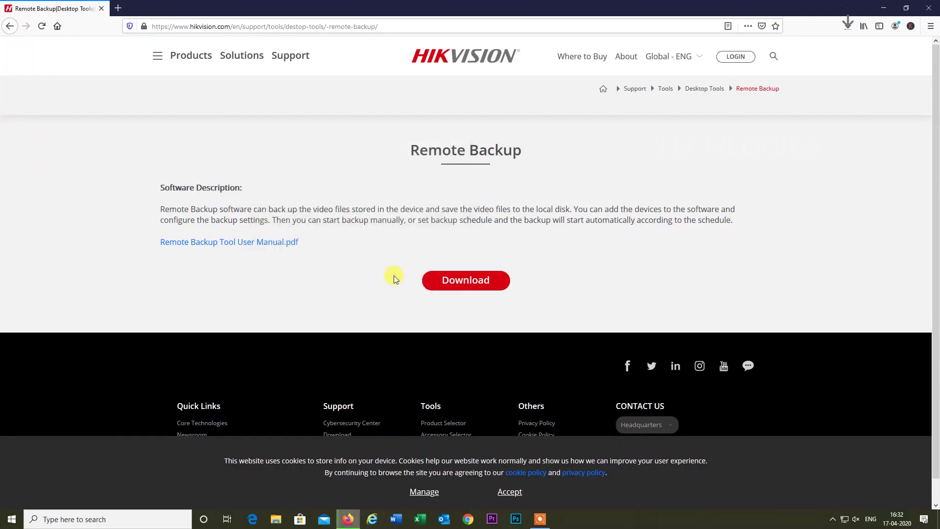
# Step: Show the downloaded RemoteNetBackup v3.0.0.301 archive in its folder and extract it there
pyautogui.click(844, 31)
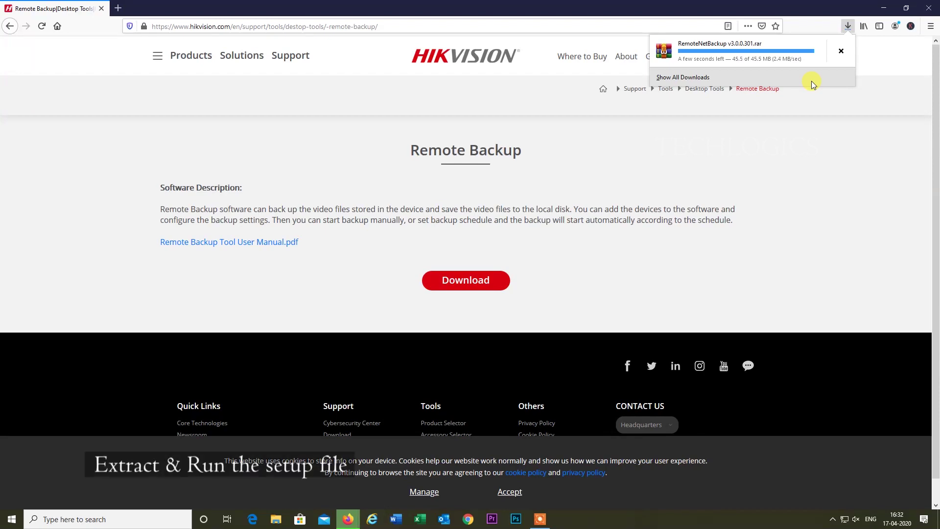
pyautogui.click(841, 52)
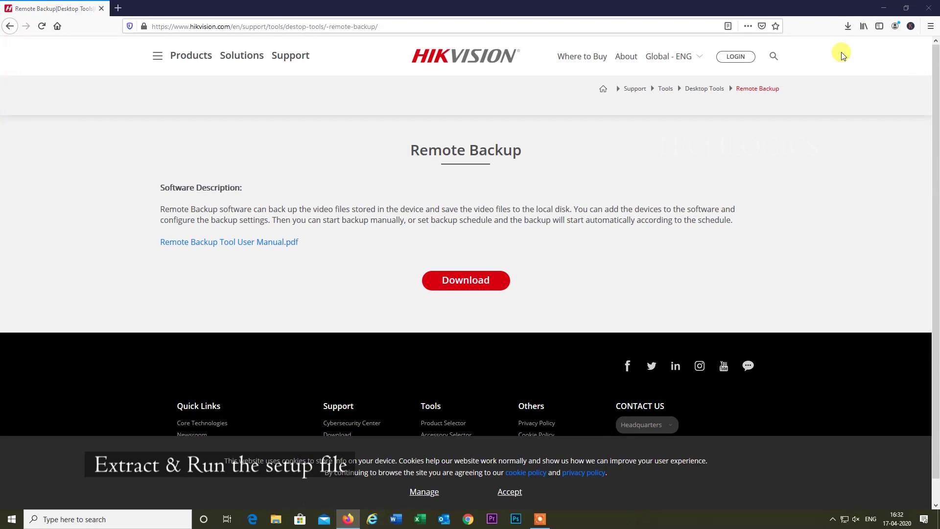
pyautogui.rightClick(838, 172)
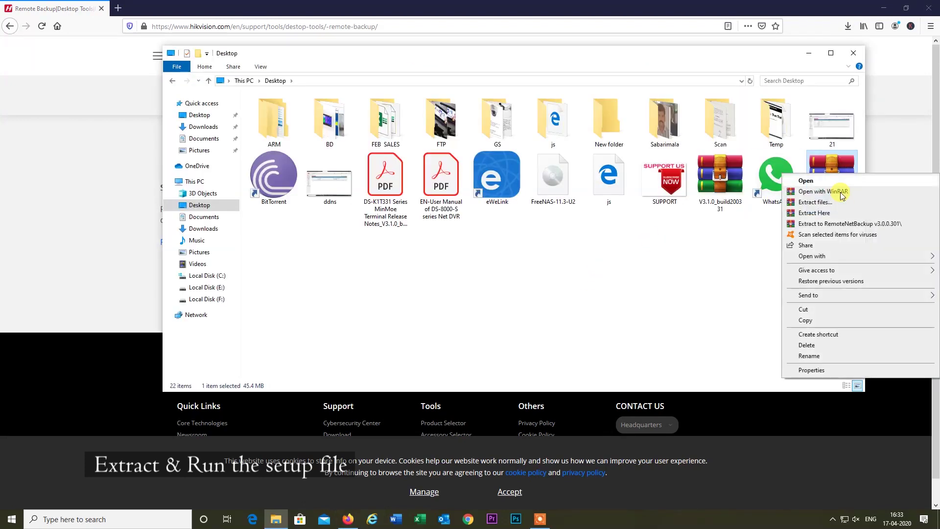
pyautogui.click(832, 214)
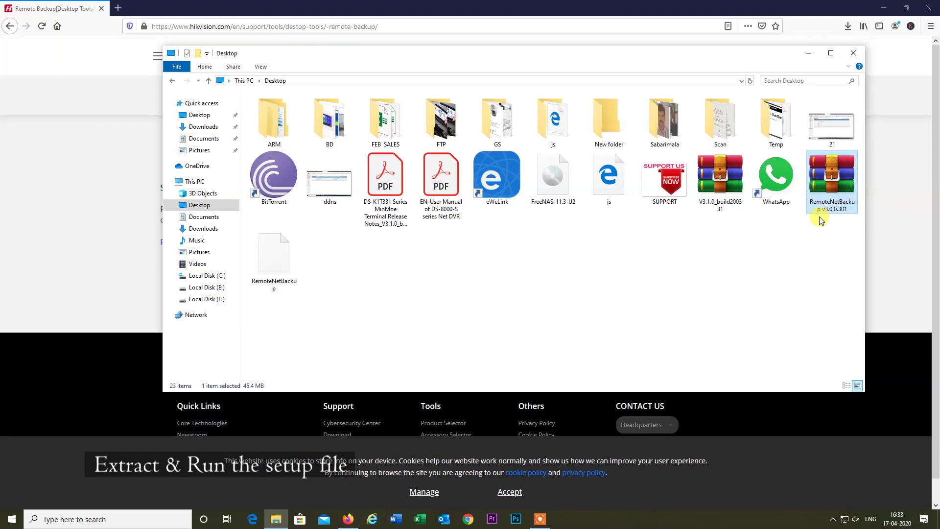
# Step: Run the extracted RemoteNetBackup setup as administrator and minimize the browser and folder windows
pyautogui.click(263, 261)
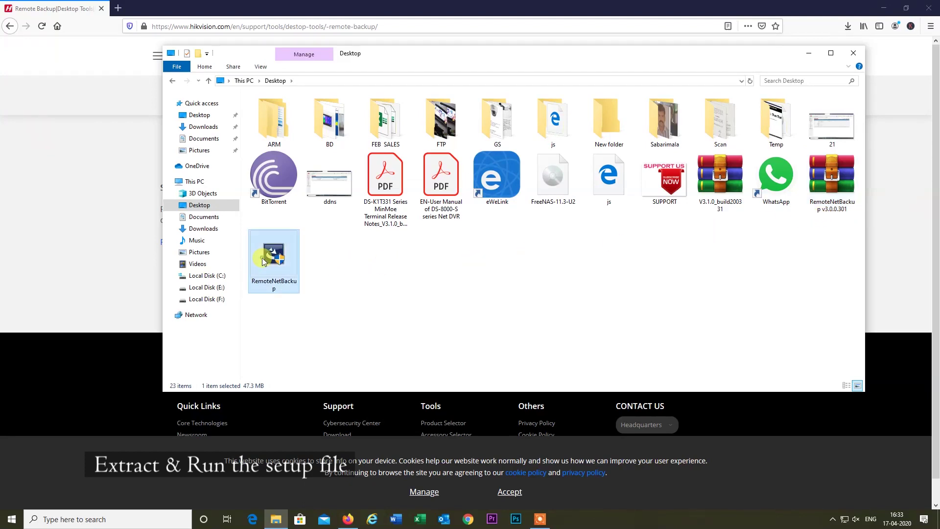
pyautogui.rightClick(276, 254)
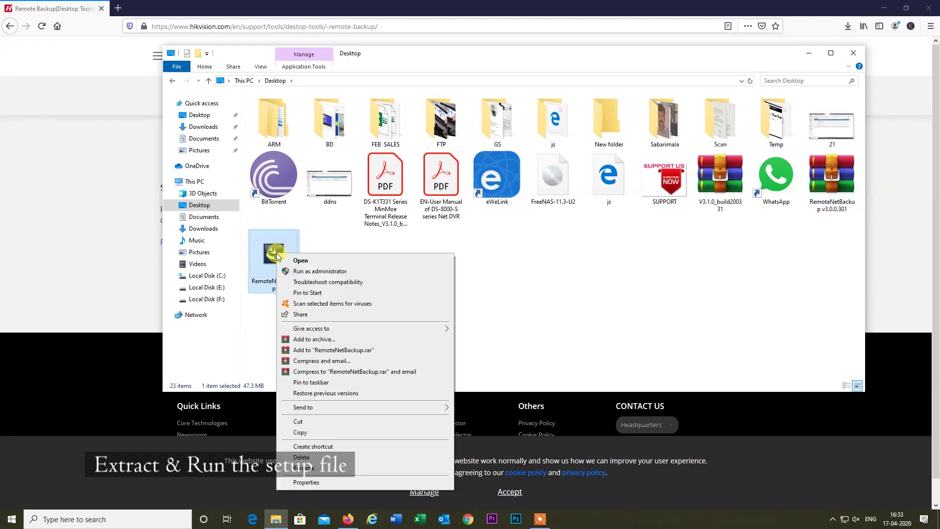
pyautogui.click(323, 271)
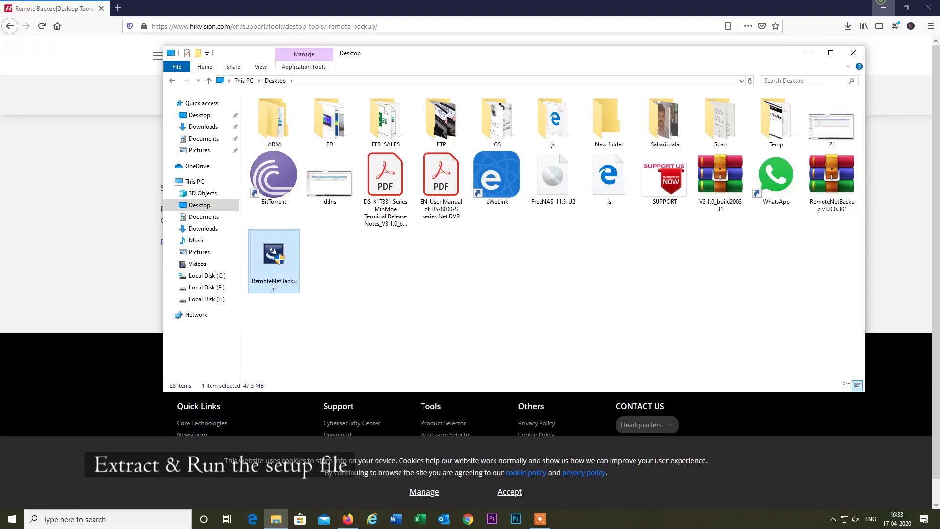
pyautogui.click(878, 6)
pyautogui.click(874, 8)
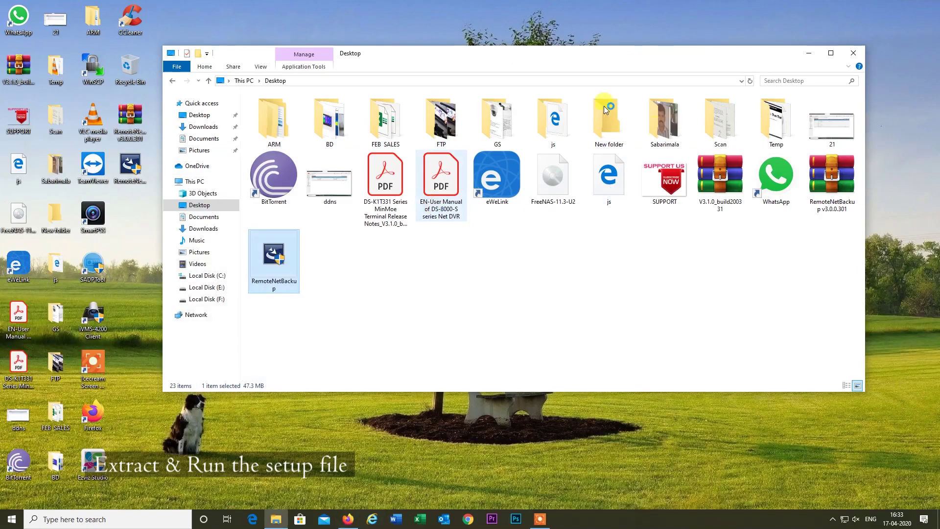
pyautogui.click(807, 45)
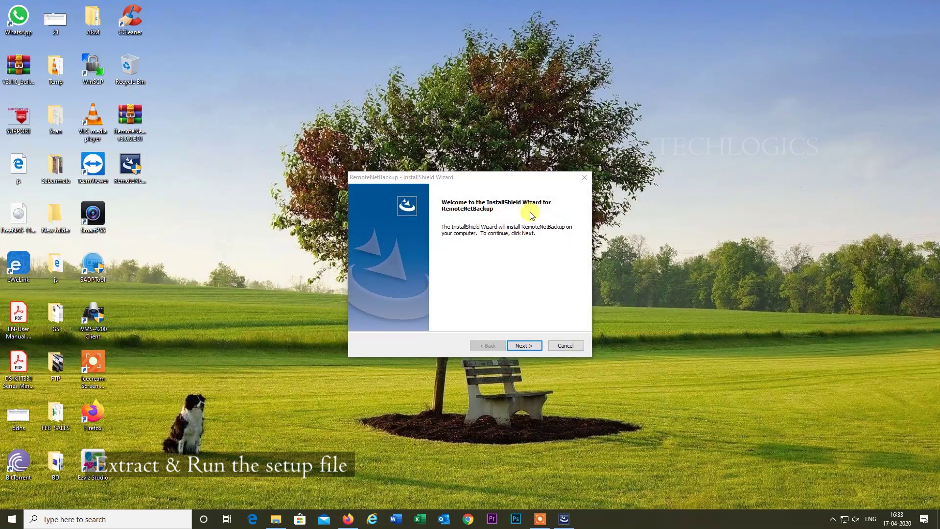
# Step: Install RemoteNetBackup in English with a desktop shortcut, and finish the wizard with the application set to run
pyautogui.click(531, 346)
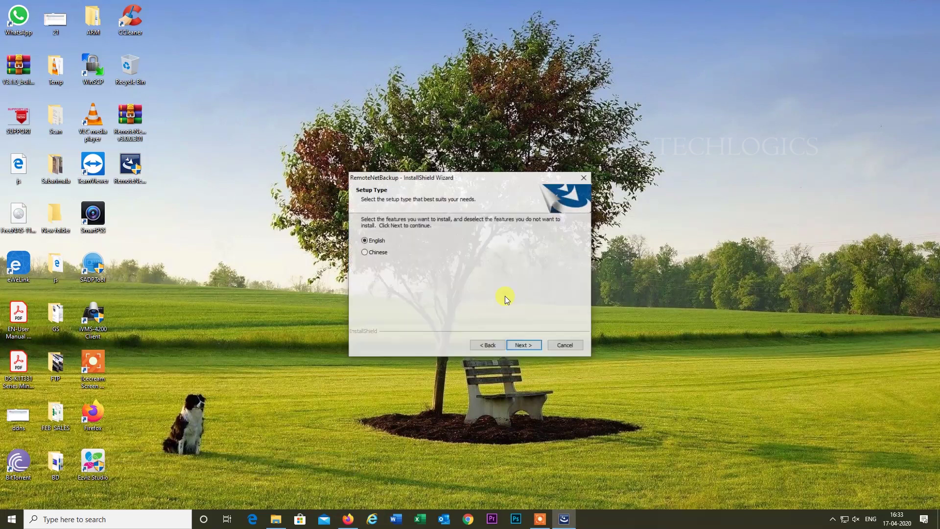
pyautogui.click(531, 345)
pyautogui.click(526, 345)
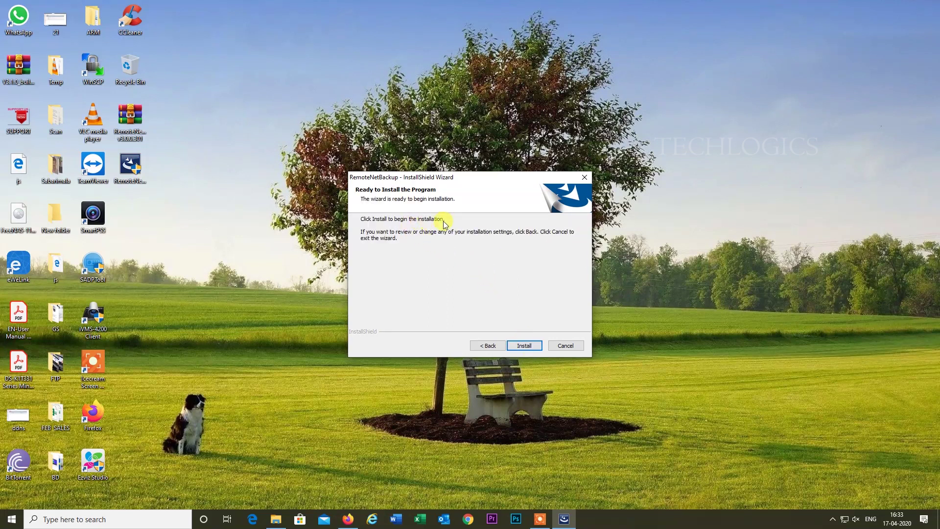
pyautogui.click(525, 345)
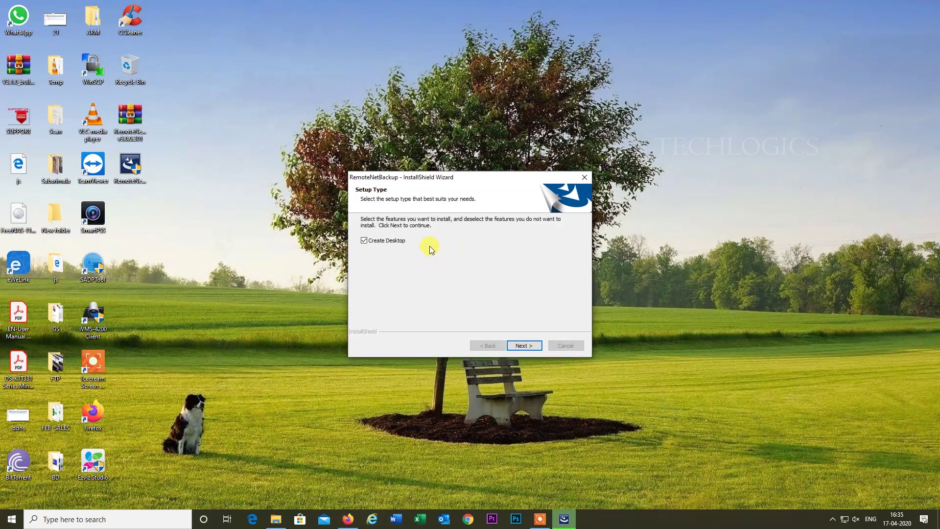
pyautogui.click(522, 347)
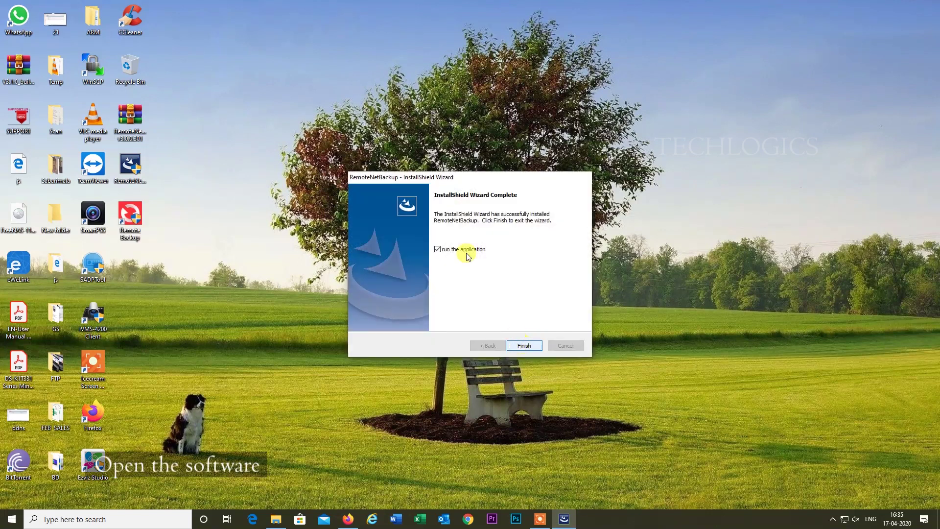
pyautogui.click(523, 345)
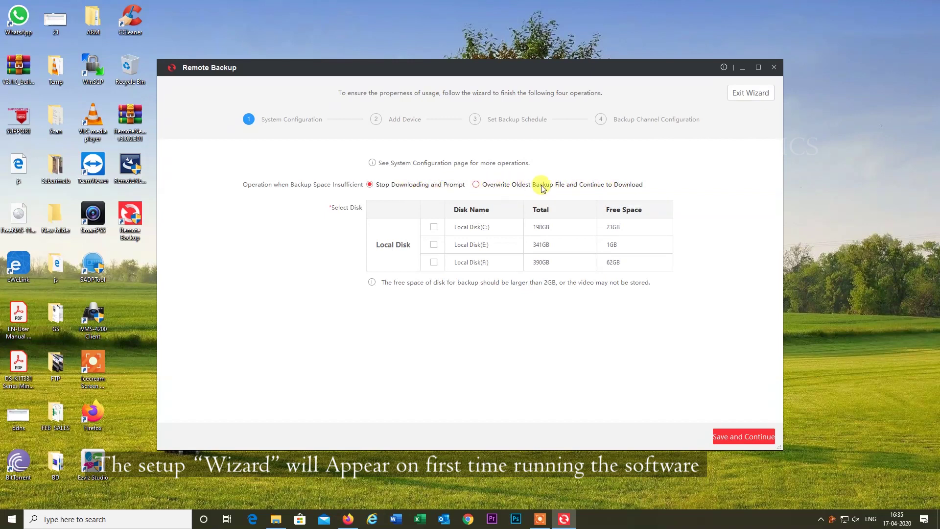
# Step: Set backups to overwrite the oldest file when space is insufficient, select Local Disk (F:) for storage, and save
pyautogui.click(492, 186)
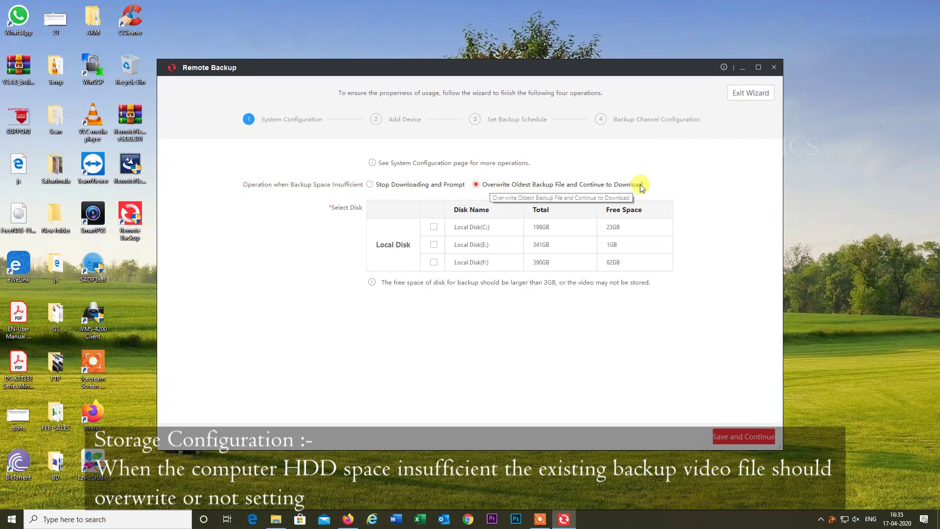
pyautogui.click(434, 263)
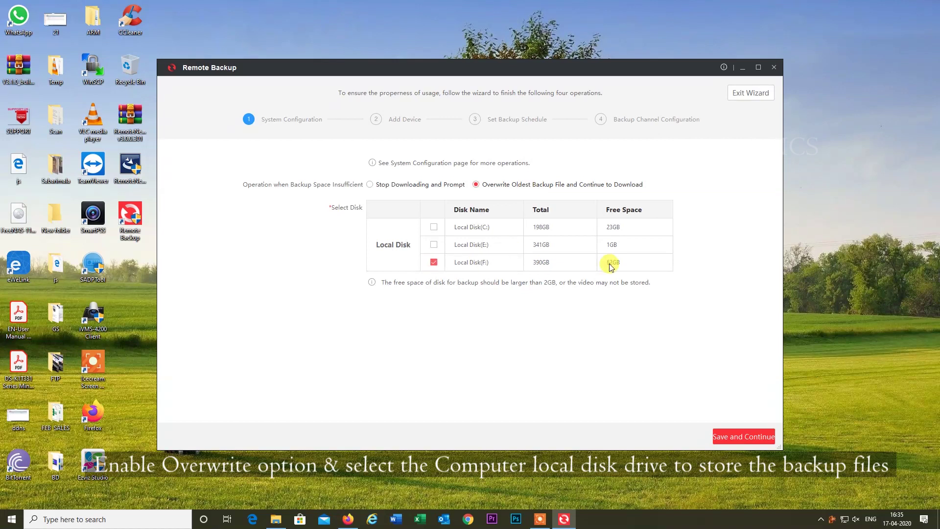
pyautogui.click(739, 437)
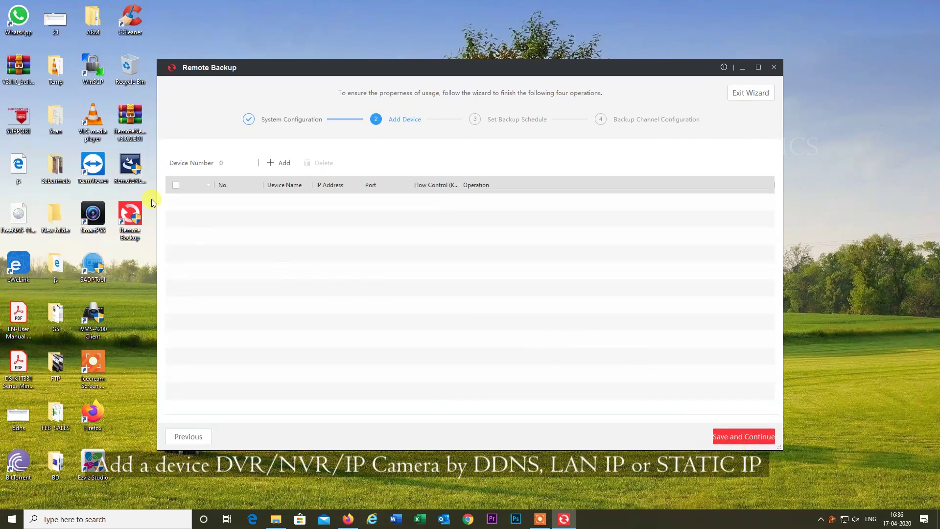
# Step: Add a device by IP address, named Home CCTV, with IP 192.168.1.100, port 8000, user name admin and the device password
pyautogui.click(282, 164)
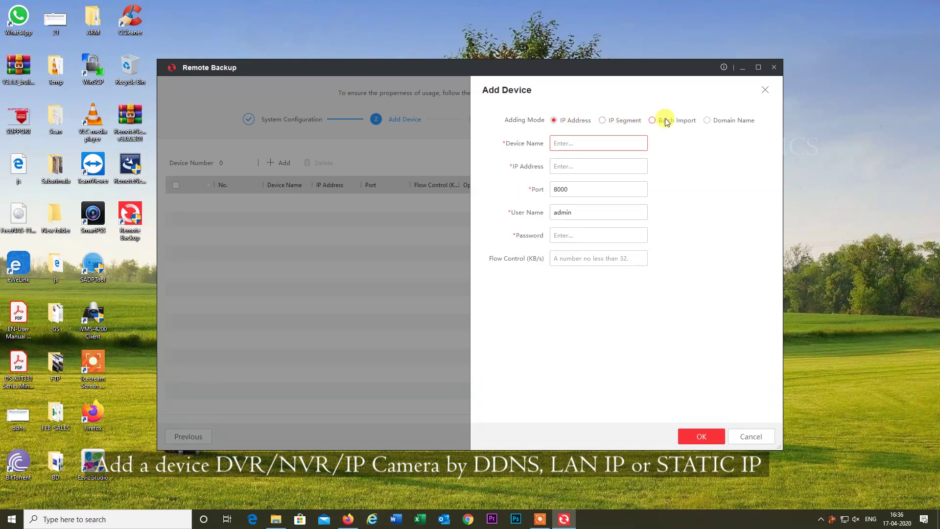
pyautogui.click(719, 122)
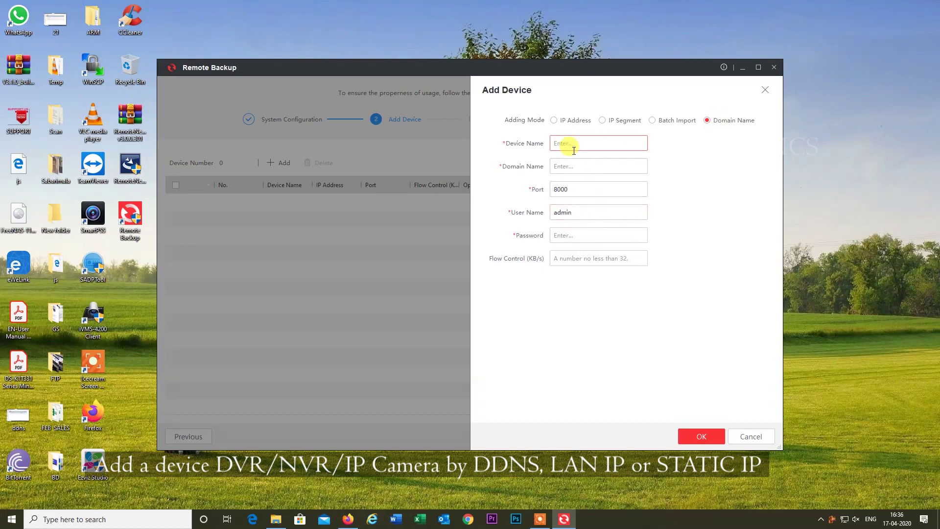
pyautogui.click(569, 124)
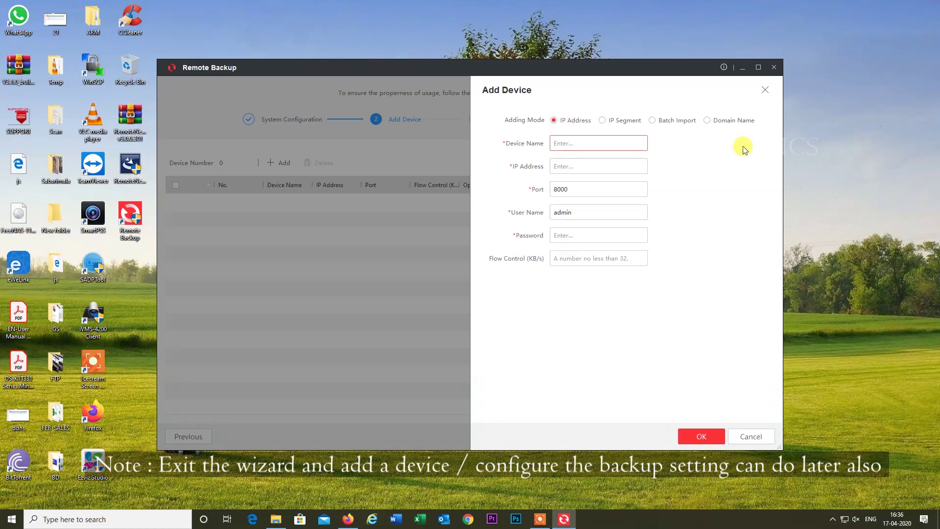
pyautogui.write('Home CCTV')
pyautogui.press('Tab')
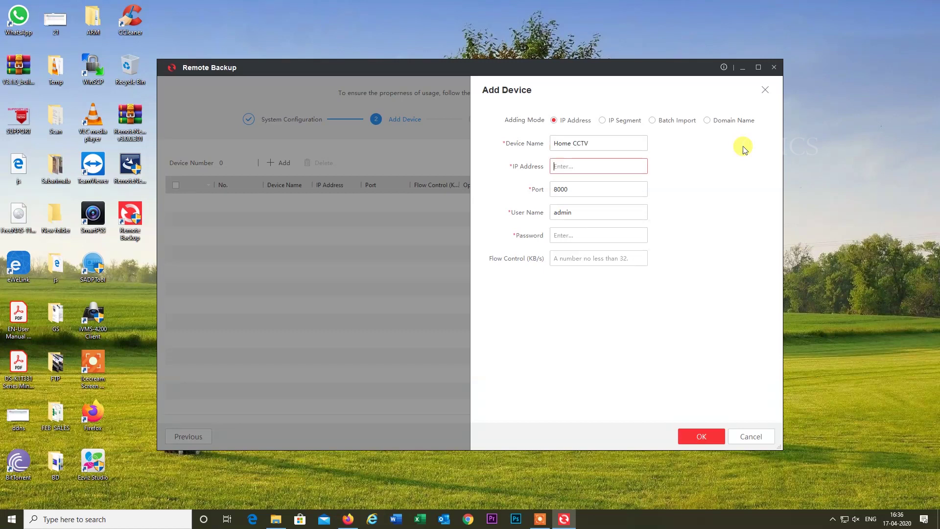
pyautogui.write('192.168.1.1')
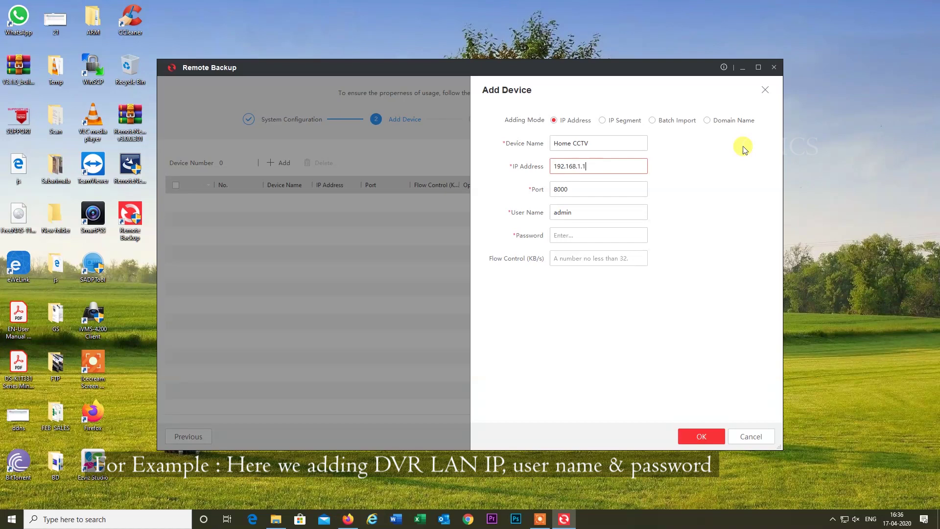
pyautogui.press('Tab')
pyautogui.press('Tab')
pyautogui.press('Tab')
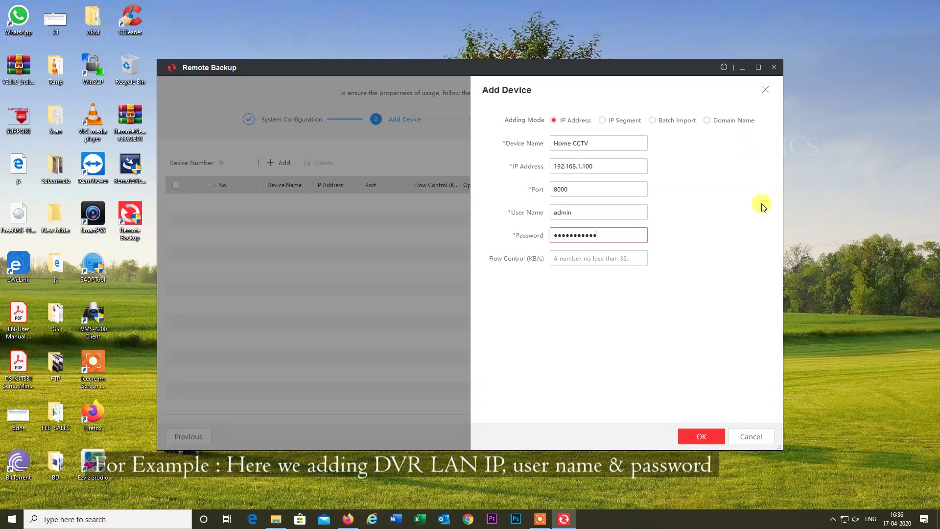
pyautogui.click(703, 434)
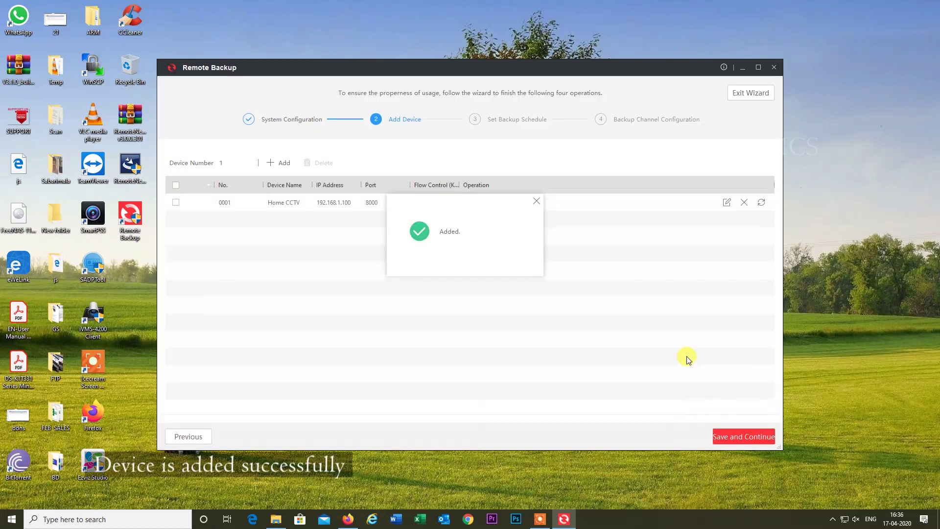
pyautogui.click(537, 201)
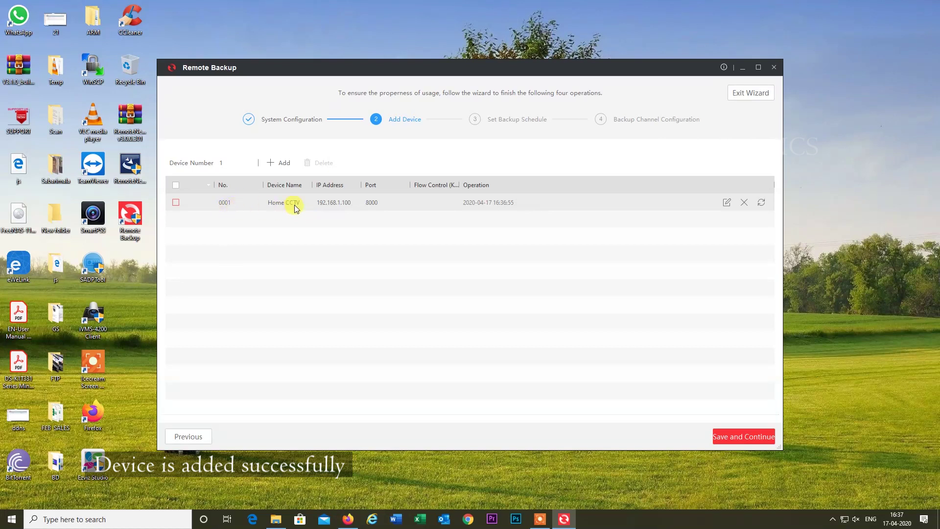
# Step: Save the device list, and add a scheduled backup named CAM 1
pyautogui.click(749, 436)
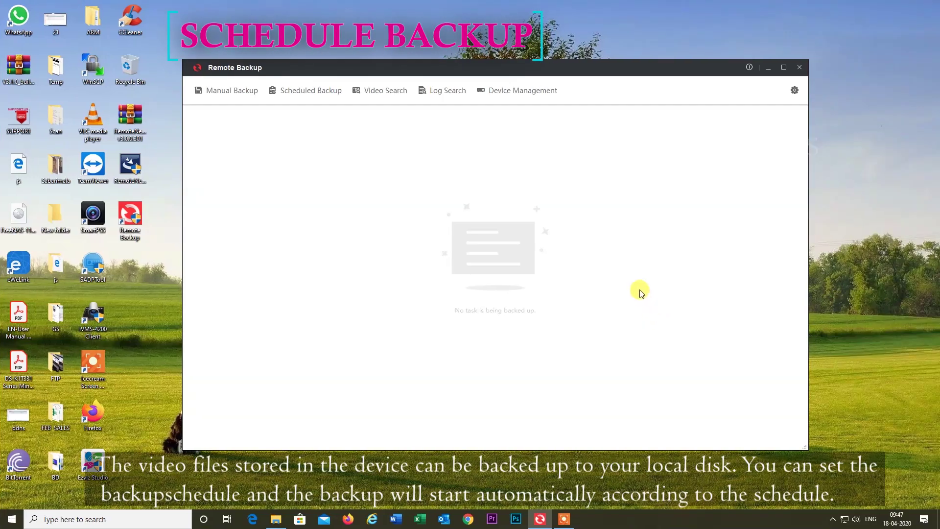
pyautogui.click(299, 91)
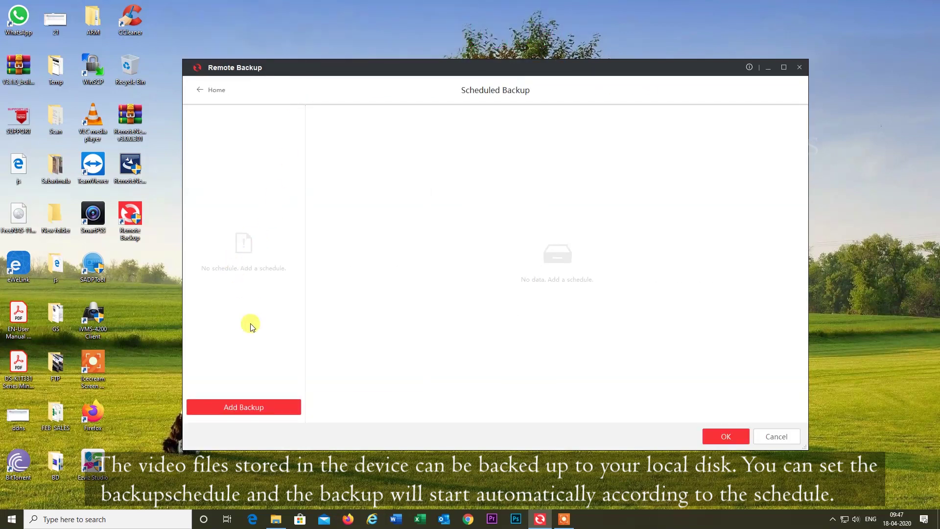
pyautogui.click(251, 409)
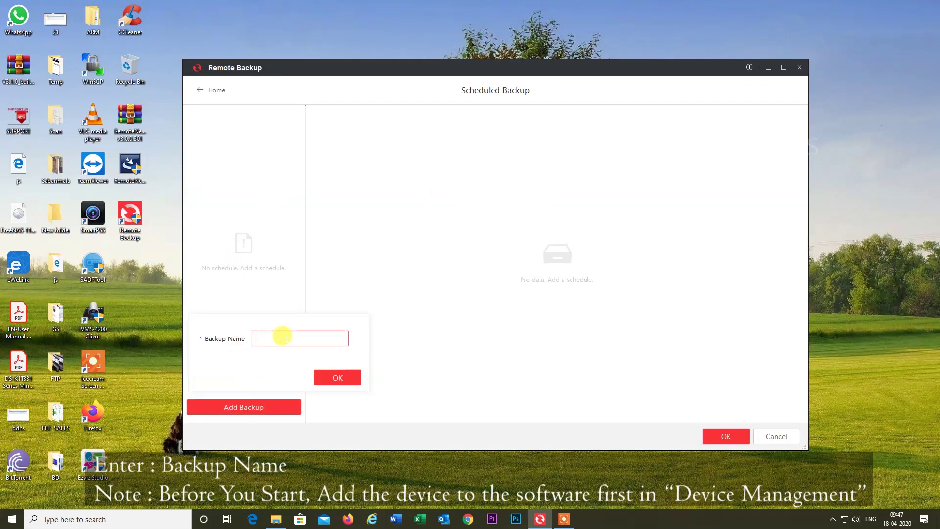
pyautogui.click(281, 341)
pyautogui.write('CAM 1')
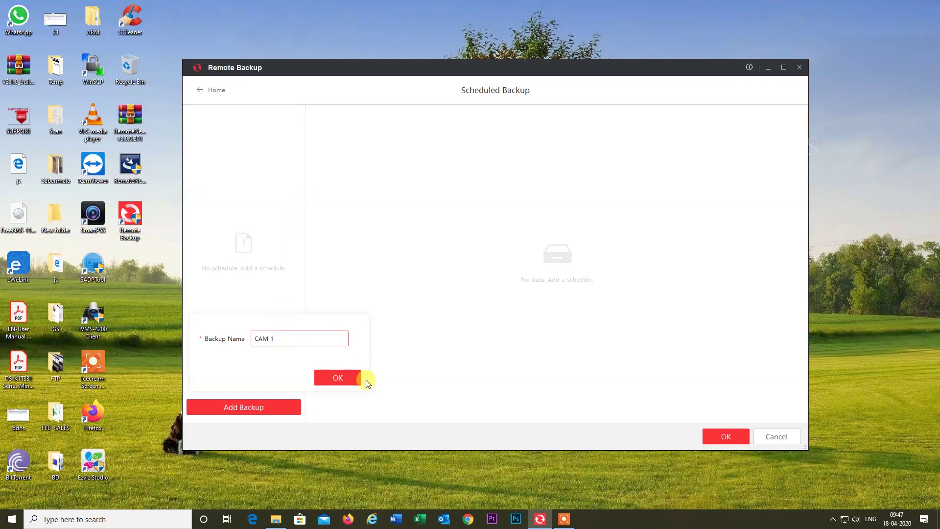
pyautogui.click(355, 380)
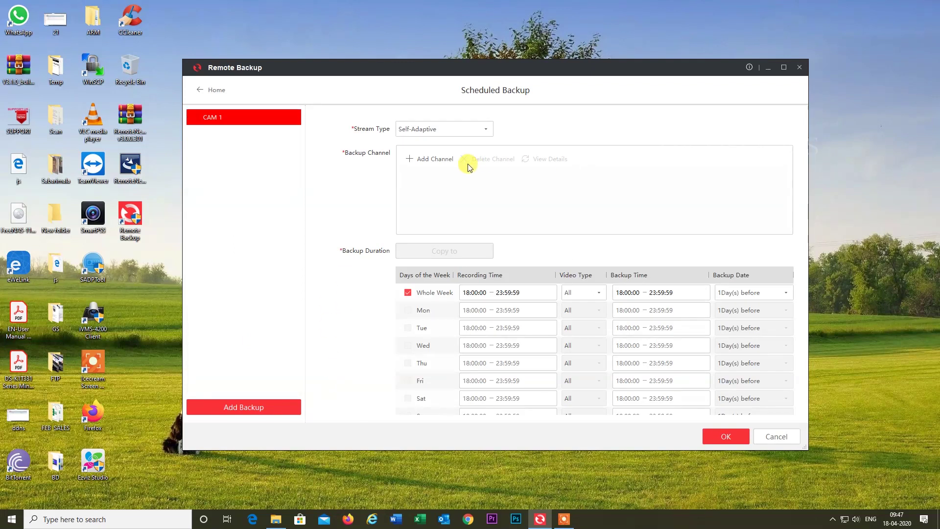
# Step: Set the CAM 1 stream type to Self-Adaptive and add the first Home CCTV camera as its backup channel
pyautogui.click(456, 129)
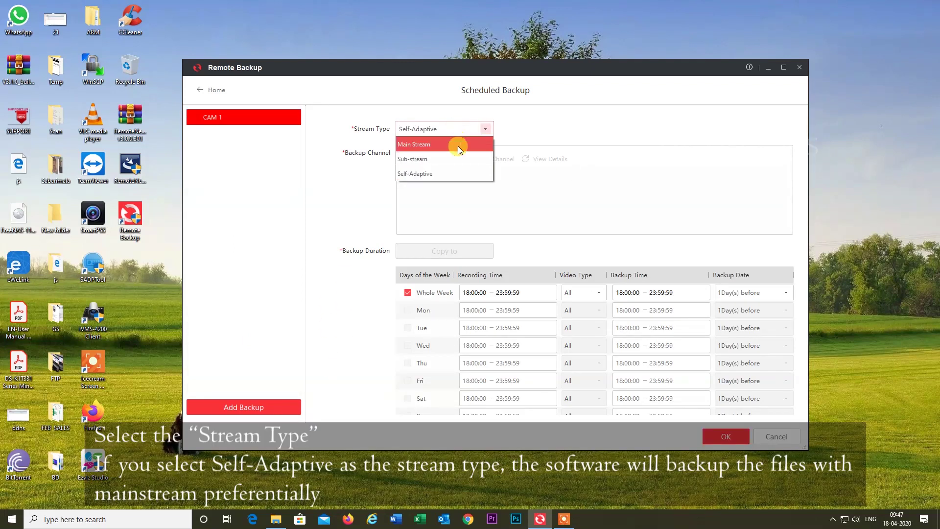
pyautogui.click(427, 174)
pyautogui.click(430, 159)
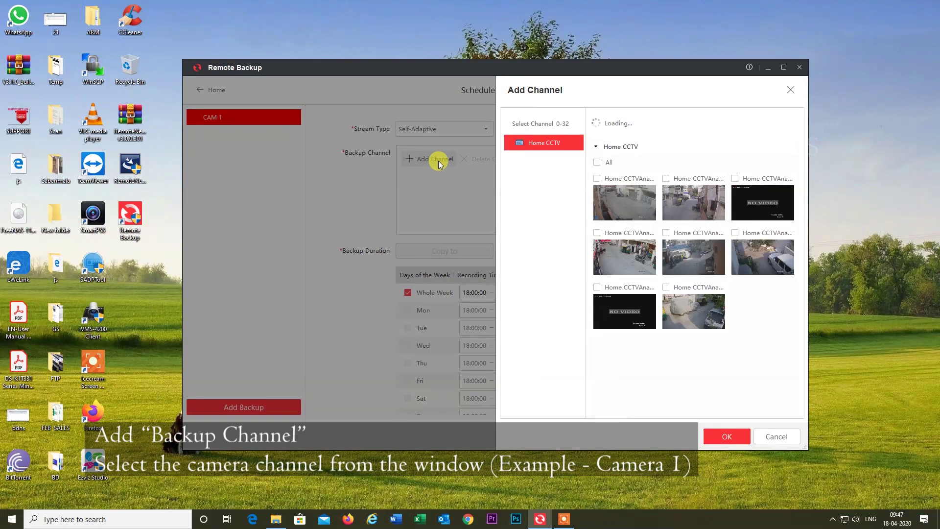
pyautogui.click(597, 177)
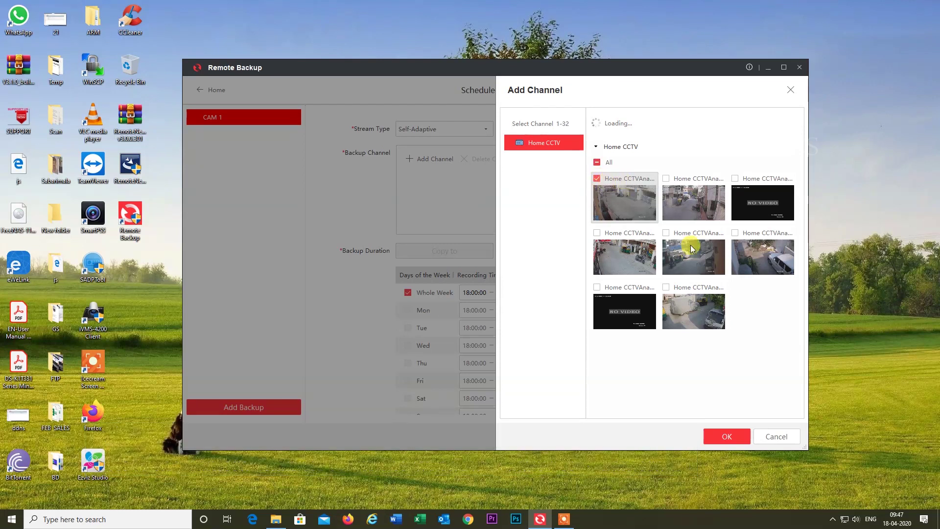
pyautogui.click(727, 434)
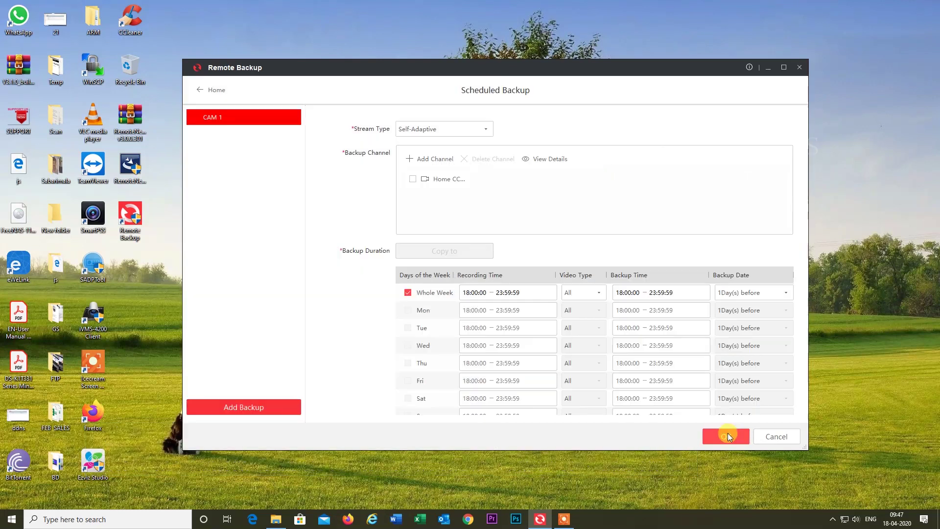
# Step: Set the Whole Week recording start time to 00:00:00
pyautogui.click(470, 292)
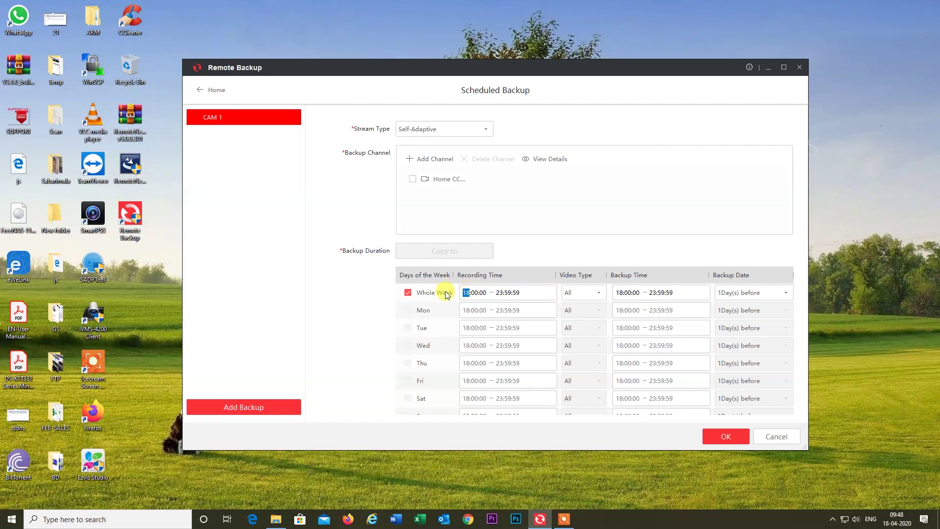
pyautogui.write('00:')
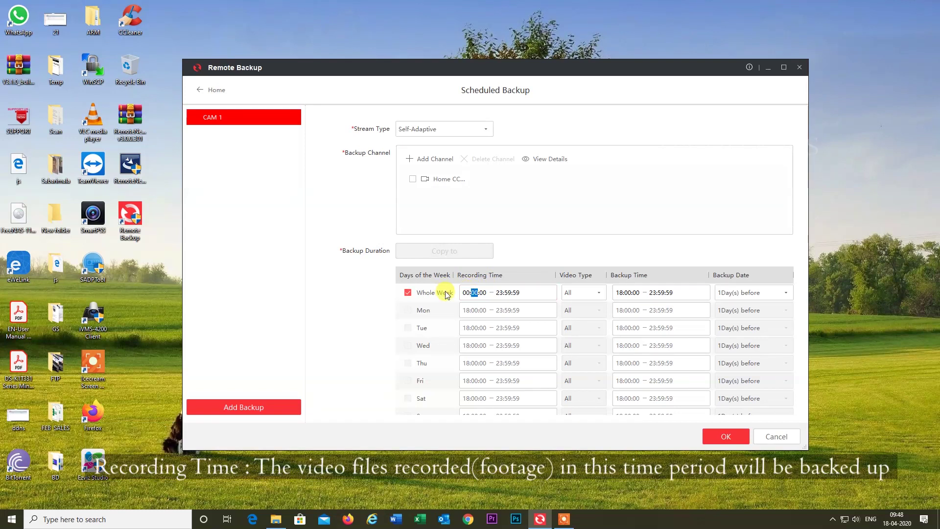
pyautogui.write('00:00')
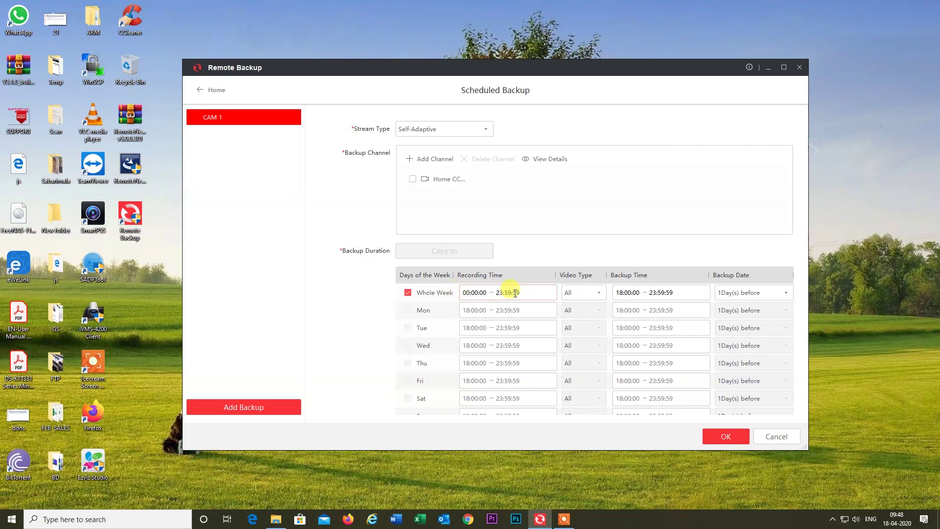
# Step: Set the Whole Week recording time to 12:00:00–13:00:00, keeping All as the video type
pyautogui.click(466, 293)
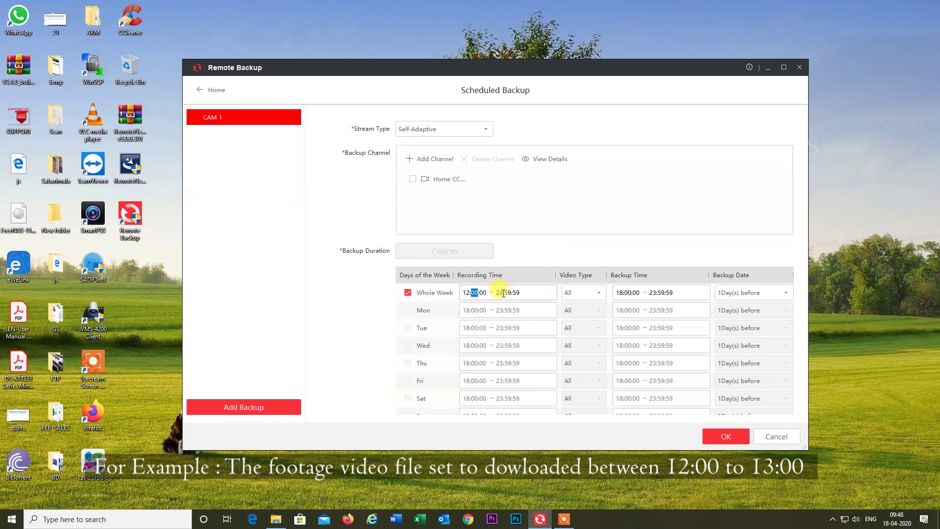
pyautogui.write('13:00')
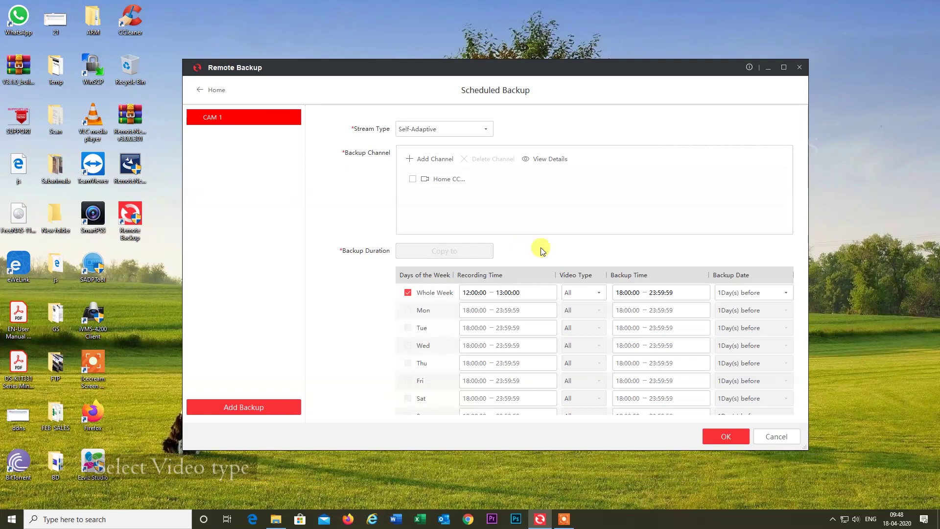
pyautogui.click(603, 294)
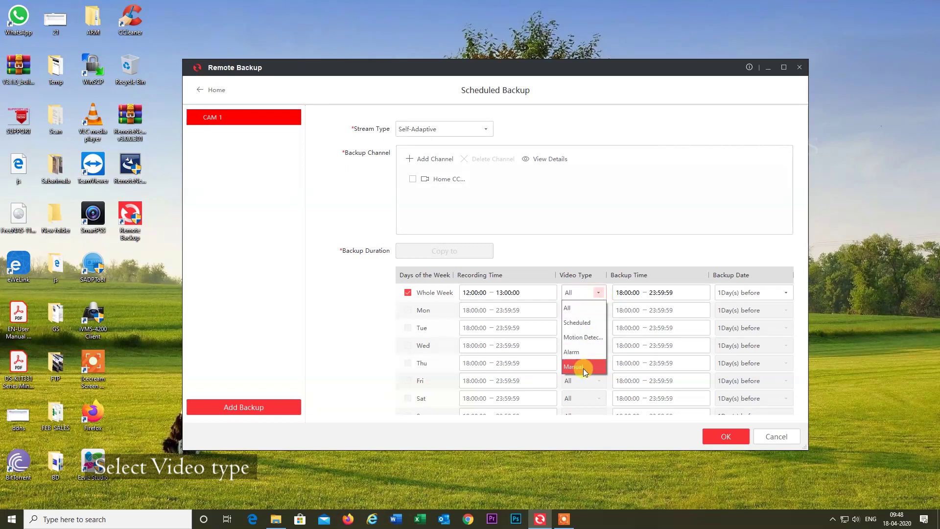
pyautogui.click(602, 292)
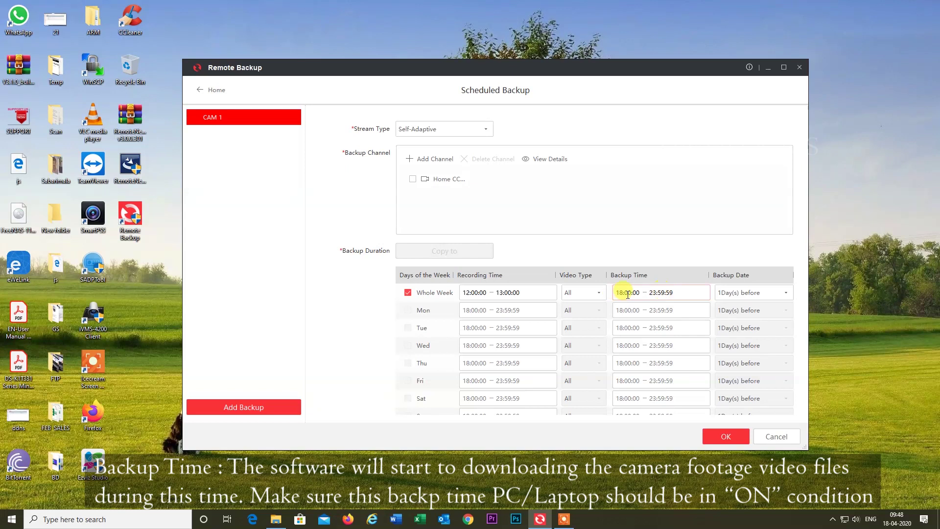
# Step: Set the Whole Week backup time to 09:00:00–10:00:00
pyautogui.moveTo(896, 523)
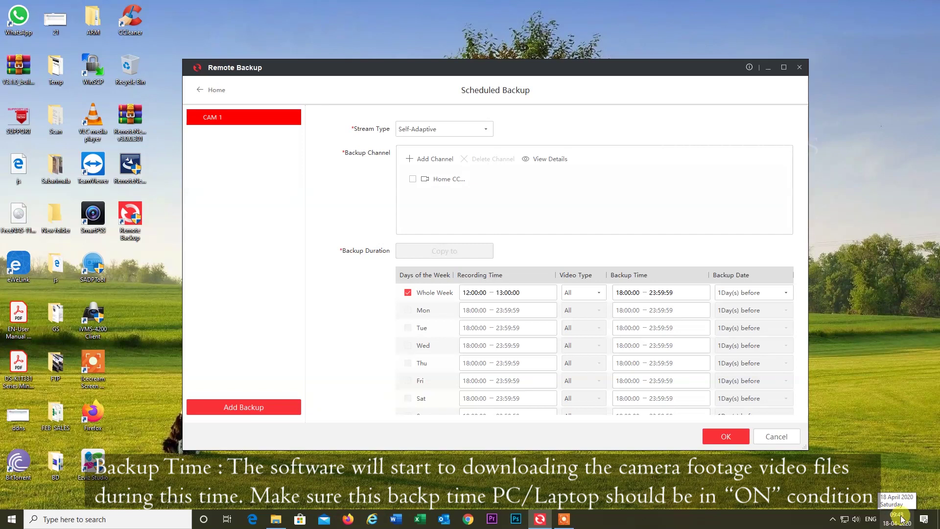
pyautogui.click(620, 292)
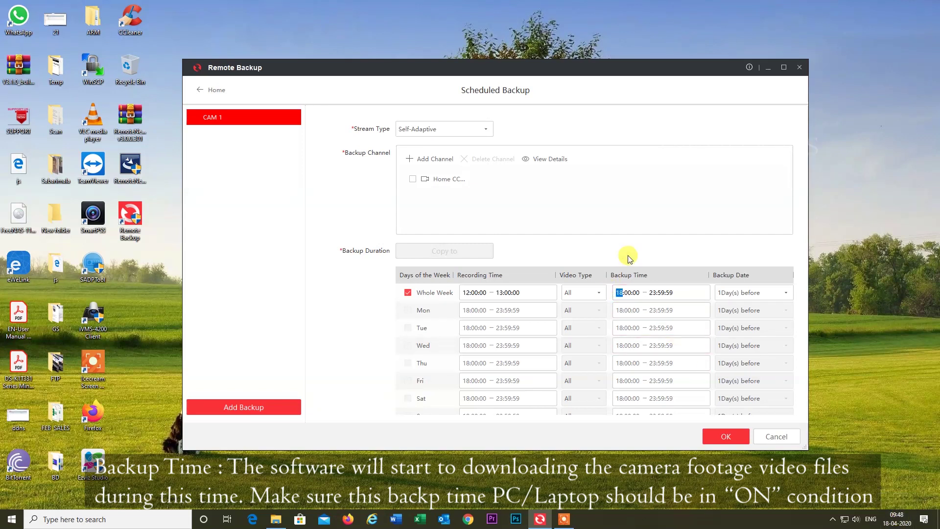
pyautogui.write('09:00:')
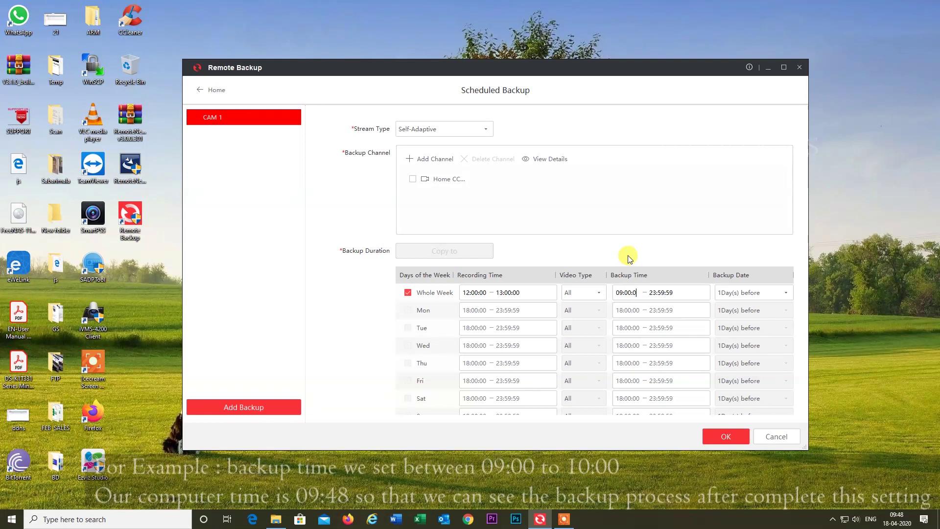
pyautogui.write('00')
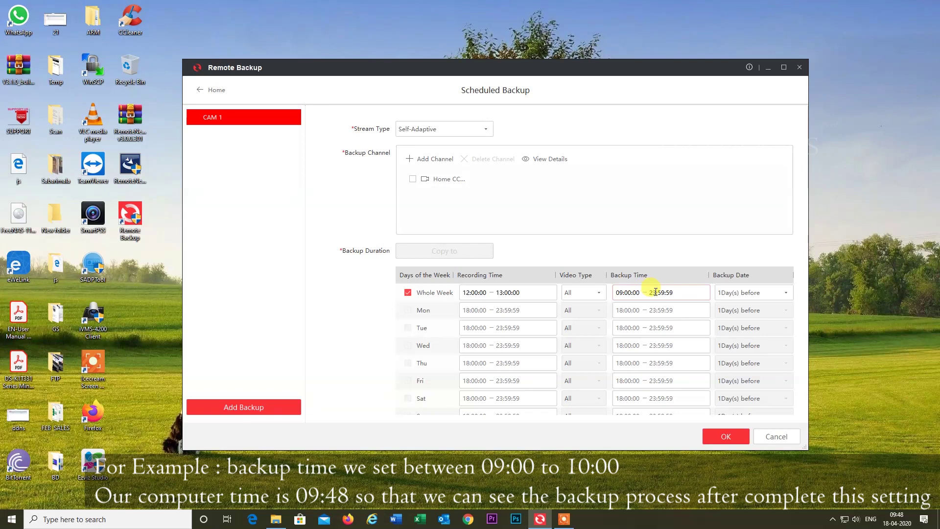
pyautogui.click(654, 292)
pyautogui.write('10:00:00')
# Step: Choose 1 Day(s) before as the Whole Week backup date, then save the schedule and agree to rebooting it
pyautogui.click(745, 292)
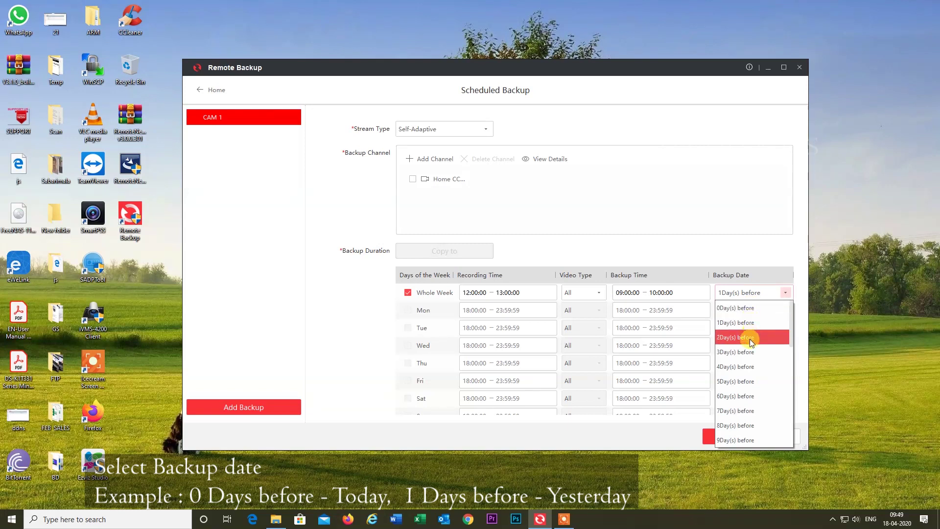
pyautogui.click(747, 324)
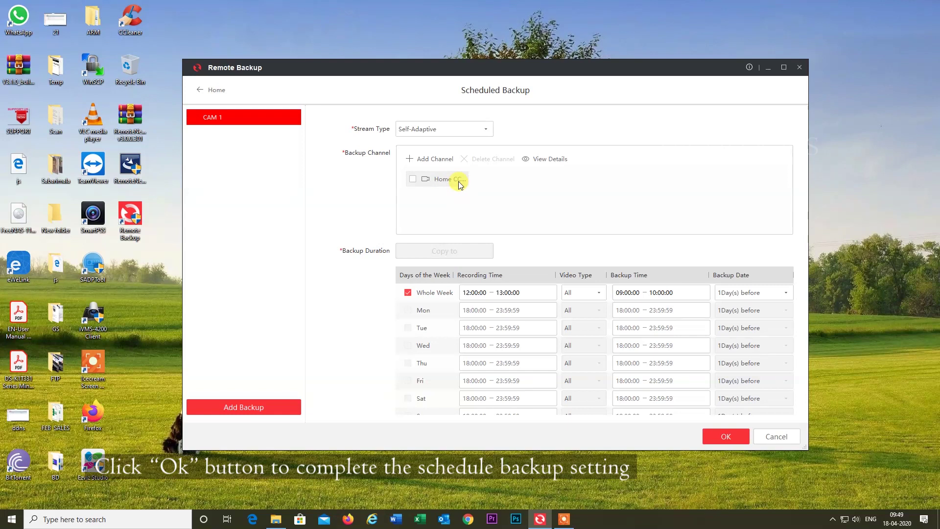
pyautogui.click(726, 436)
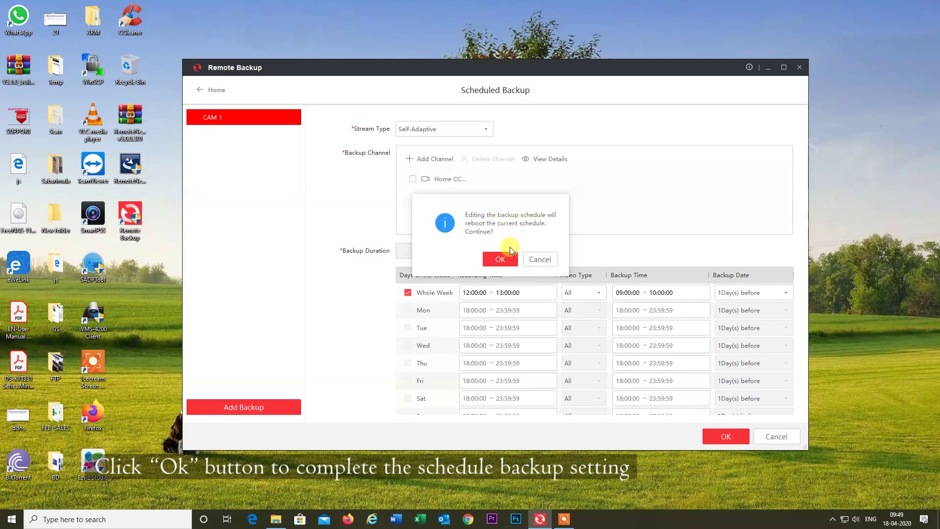
pyautogui.click(499, 260)
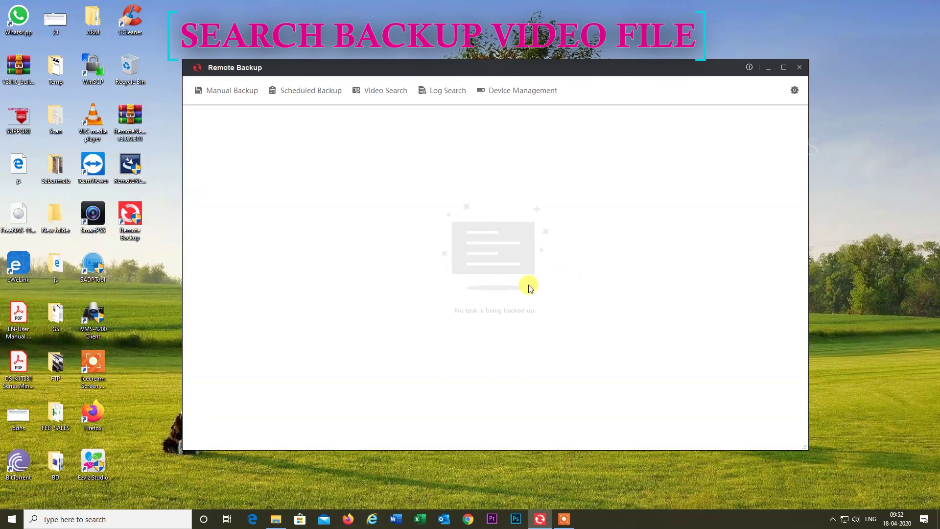
# Step: Search the first Home CCTV channel's backups for all video types from 2020.04.12 09:46 to 2020.04.18 09:46
pyautogui.click(384, 92)
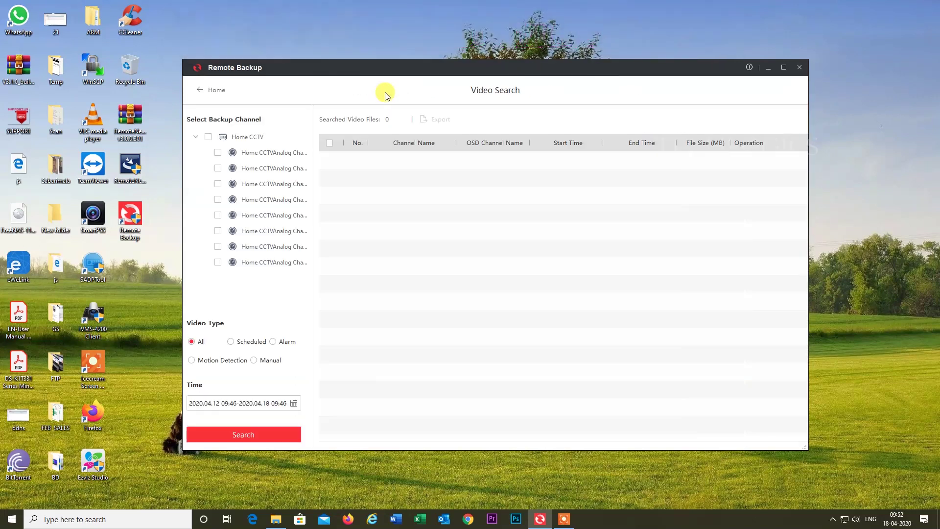
pyautogui.click(219, 153)
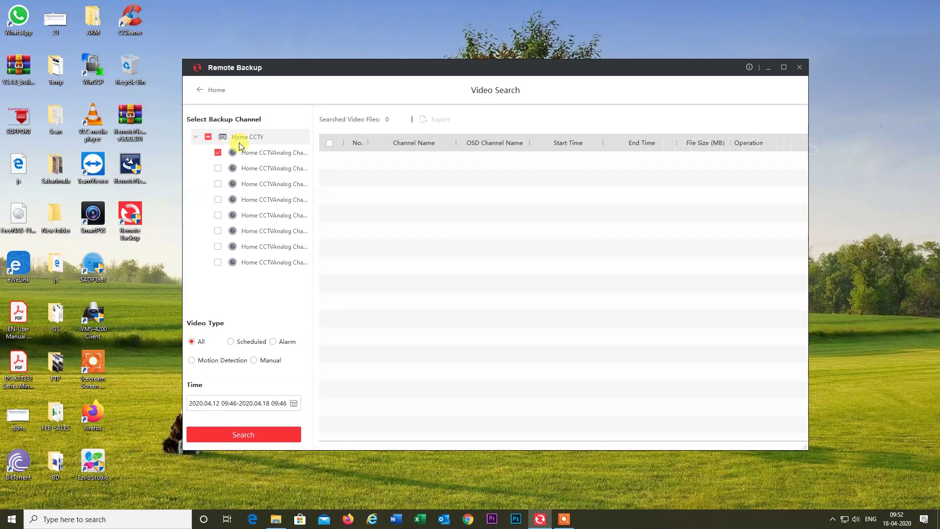
pyautogui.click(294, 403)
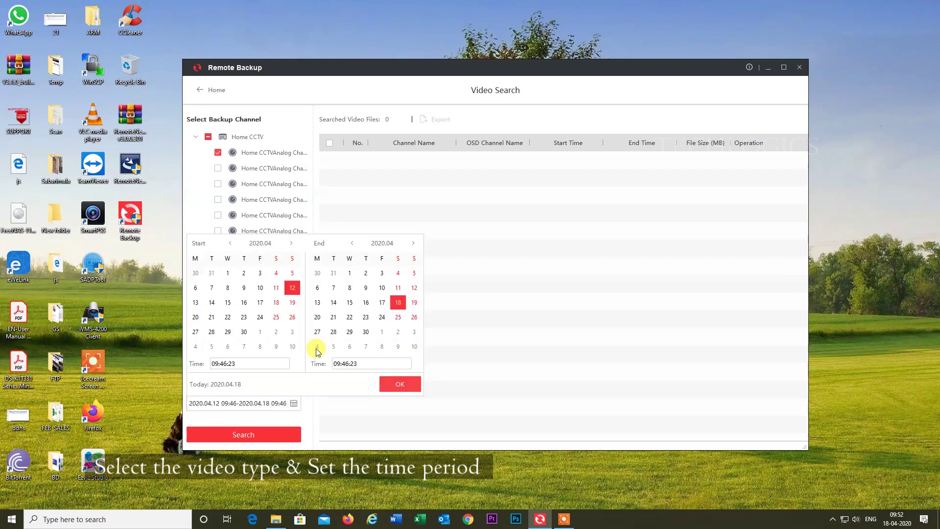
pyautogui.click(406, 385)
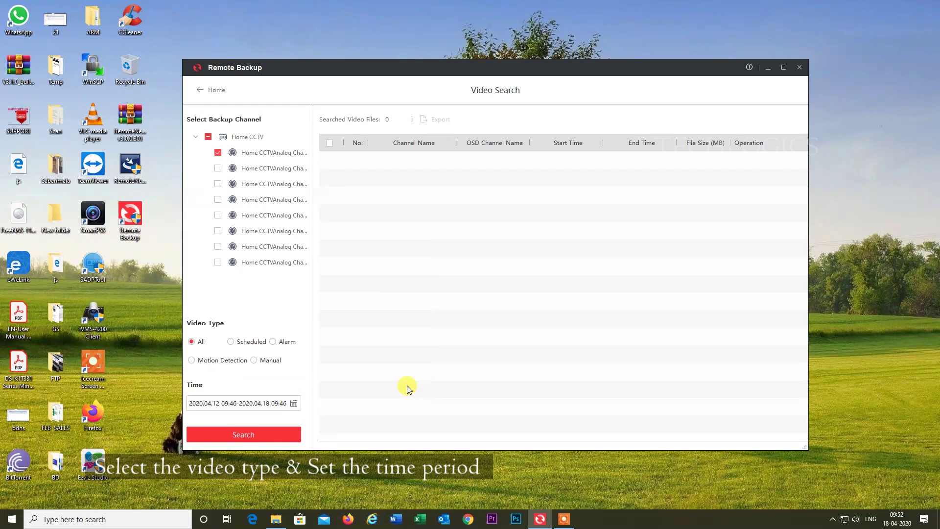
pyautogui.click(263, 432)
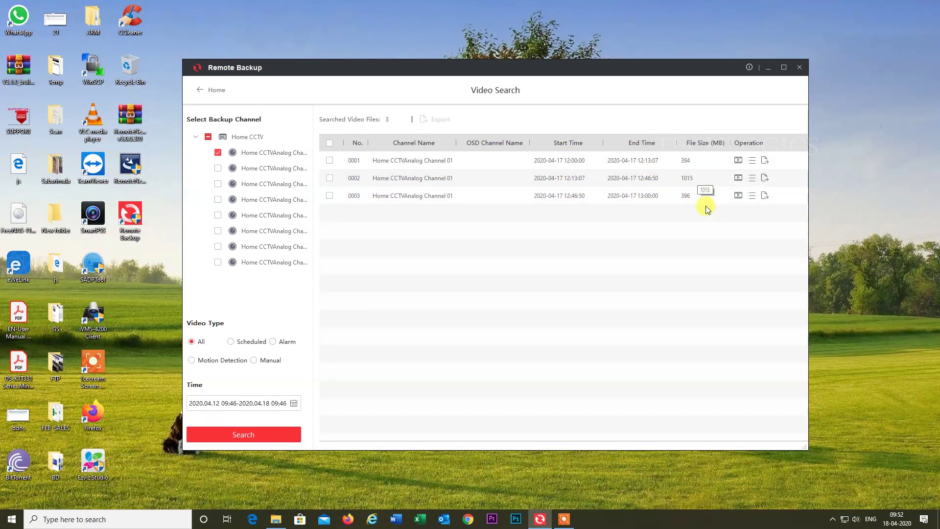
# Step: Play the second backed-up video, skip ahead to several points to check the footage, and close the player
pyautogui.click(736, 179)
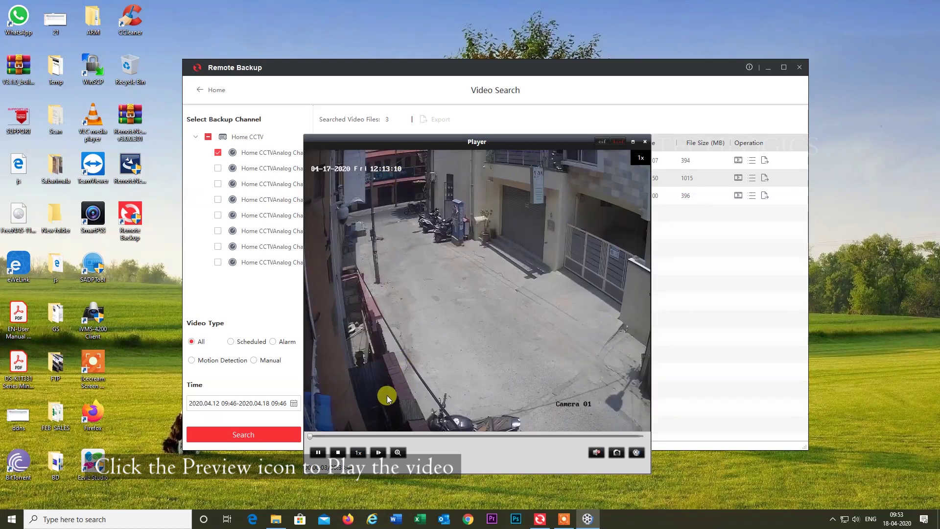
pyautogui.click(363, 435)
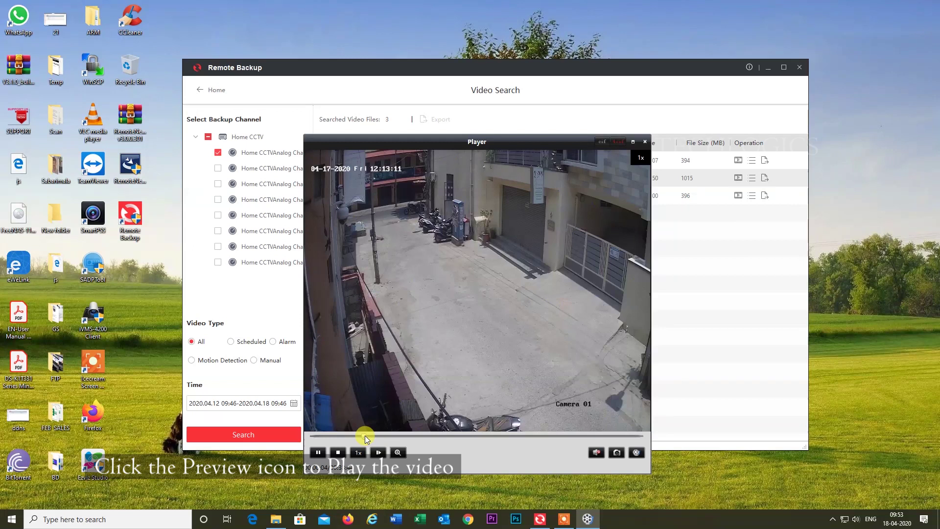
pyautogui.click(463, 435)
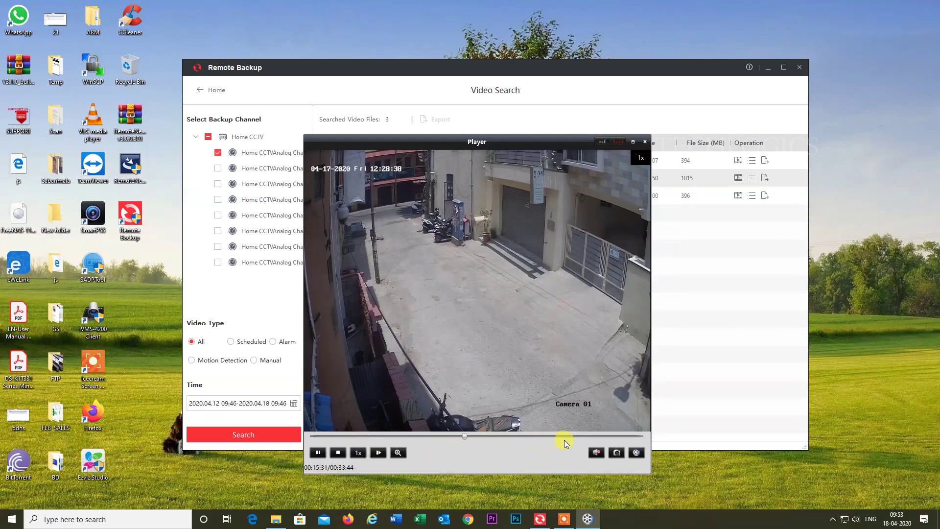
pyautogui.click(580, 435)
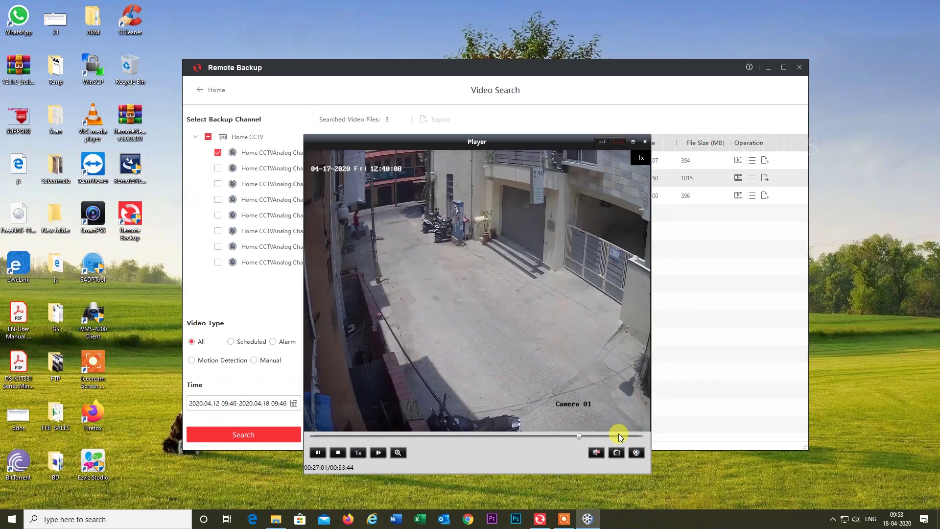
pyautogui.click(619, 436)
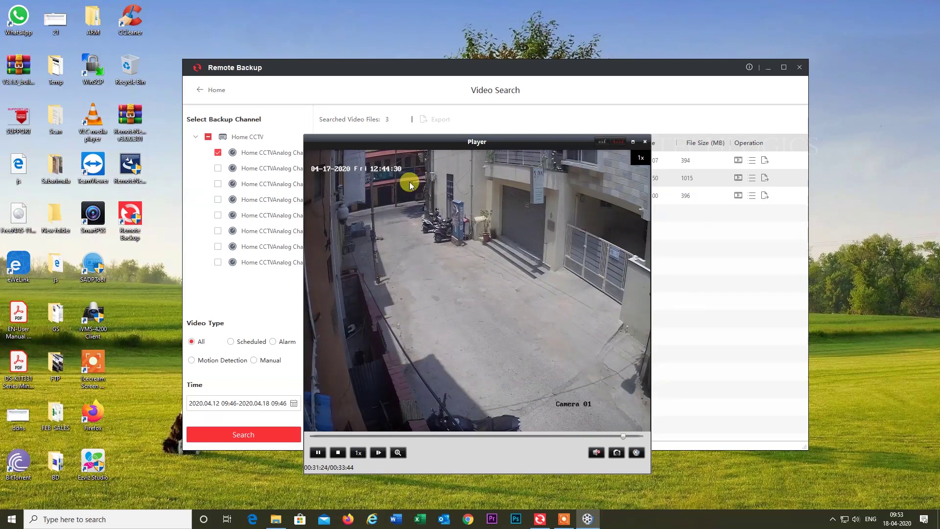
pyautogui.click(644, 141)
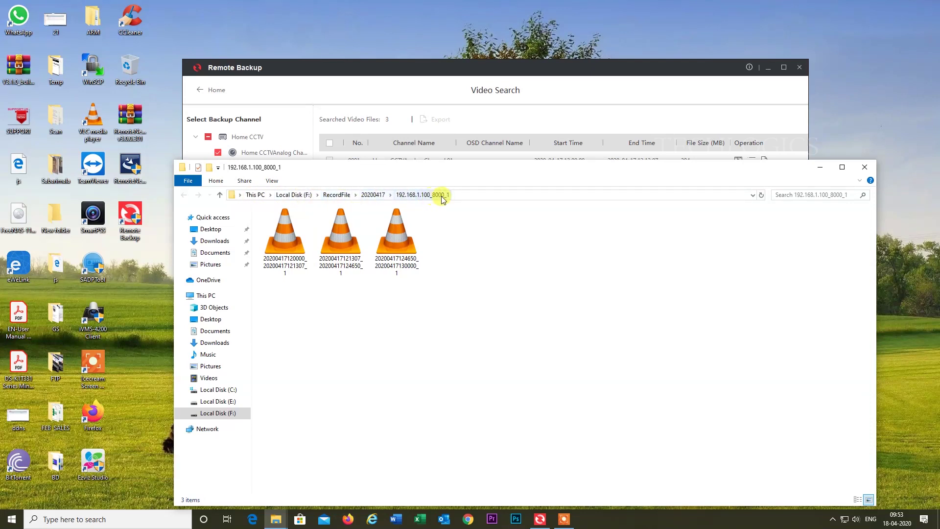
# Step: Close the backup folder window, open the export destination dialog for the third backed-up video, and dismiss it without exporting
pyautogui.click(865, 167)
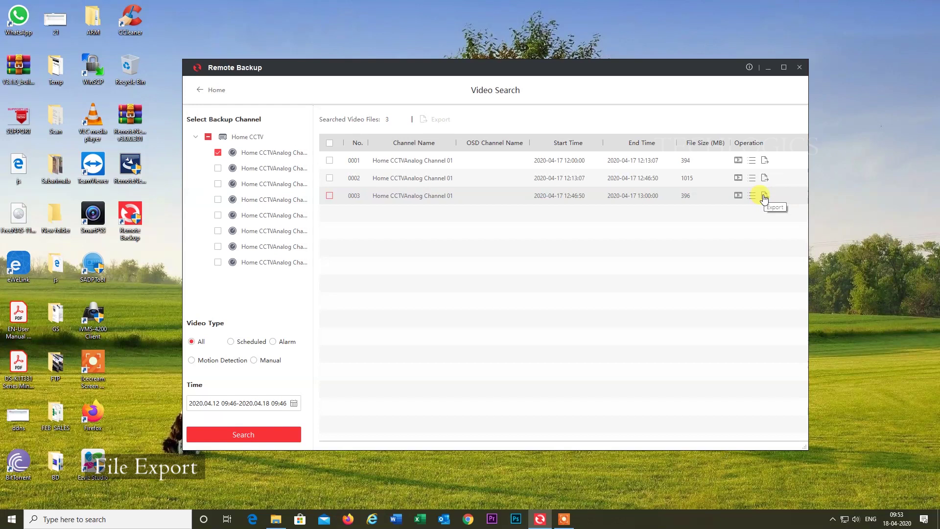
pyautogui.click(764, 197)
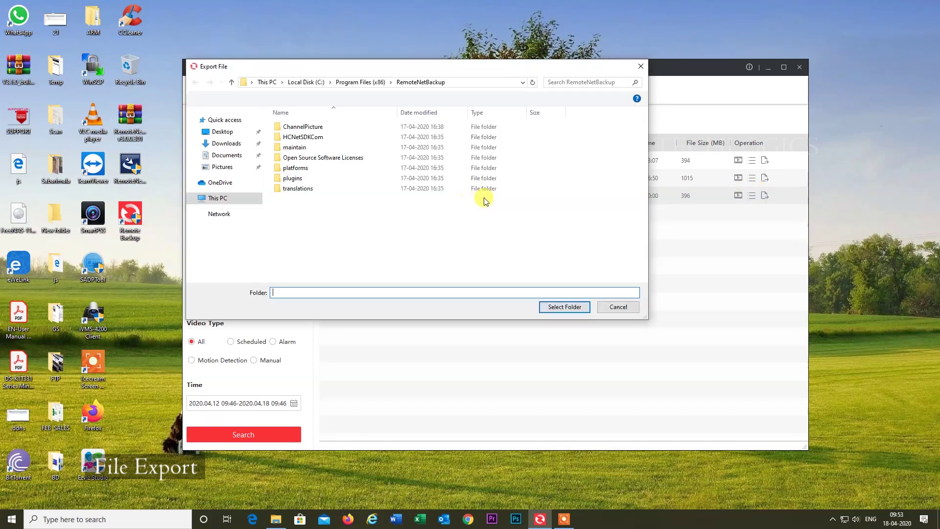
pyautogui.click(616, 305)
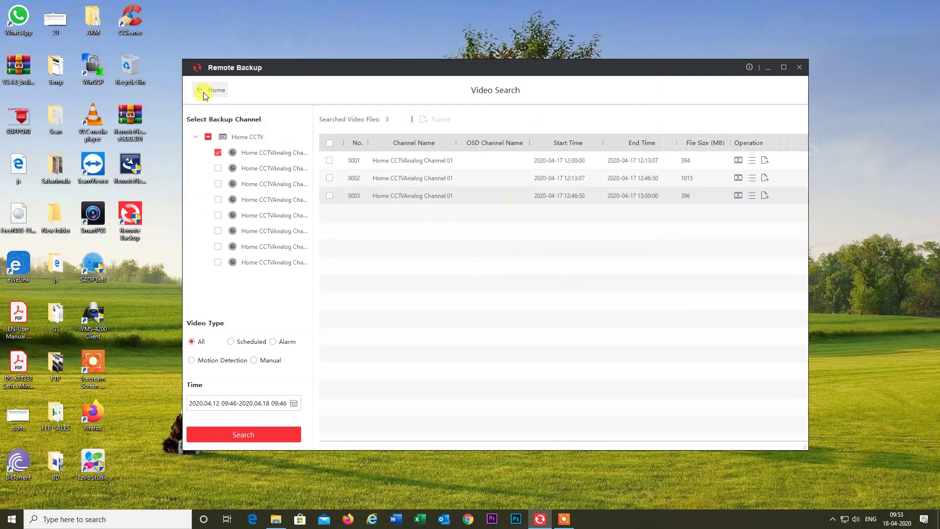
# Step: Add a new scheduled backup named CAM 2 alongside CAM 1 and keep CAM 2 selected
pyautogui.click(202, 91)
pyautogui.click(304, 90)
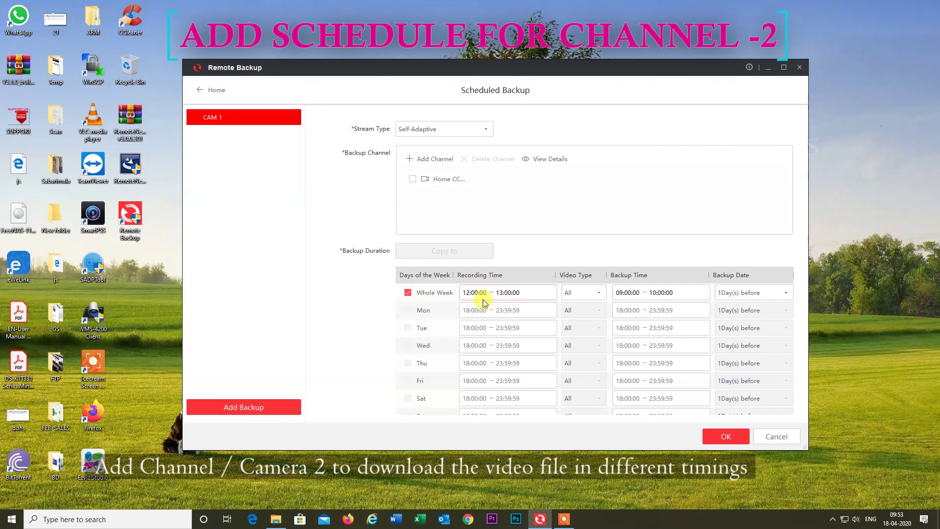
pyautogui.click(261, 404)
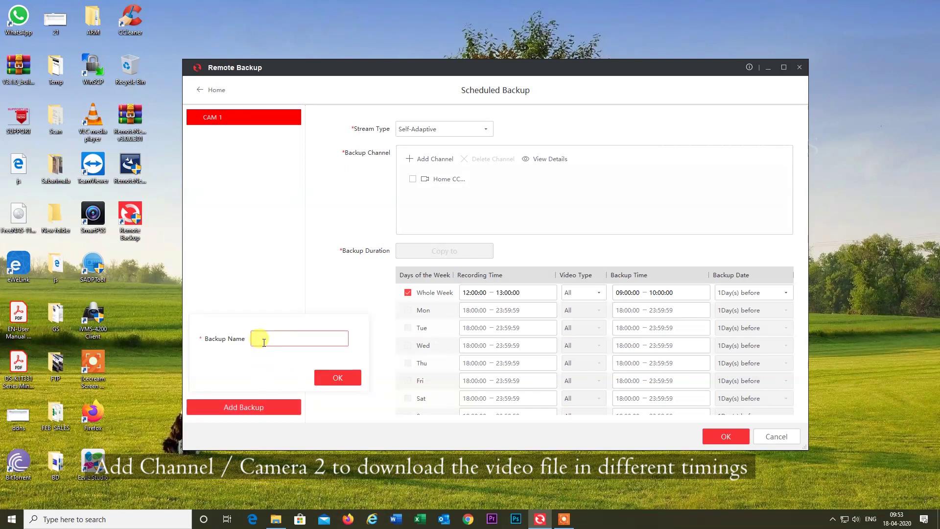
pyautogui.write('CAM 2')
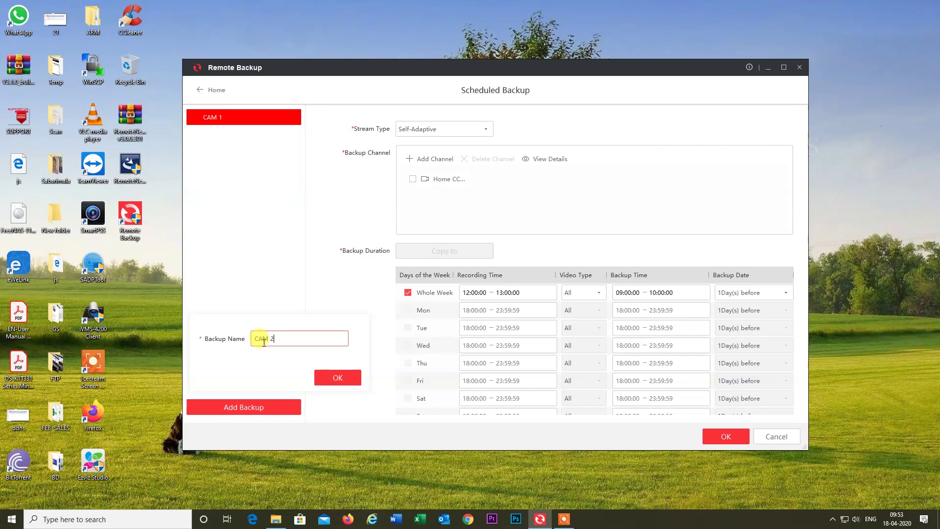
pyautogui.click(337, 378)
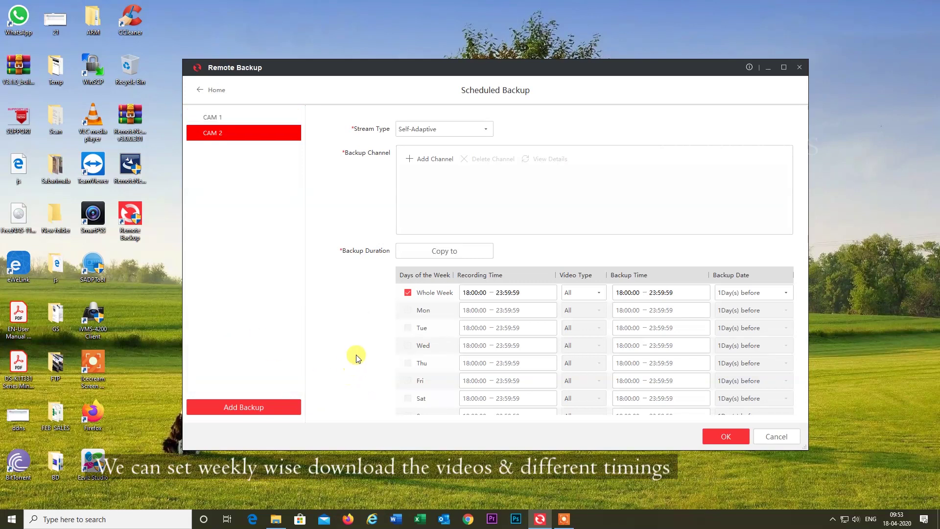
pyautogui.click(239, 116)
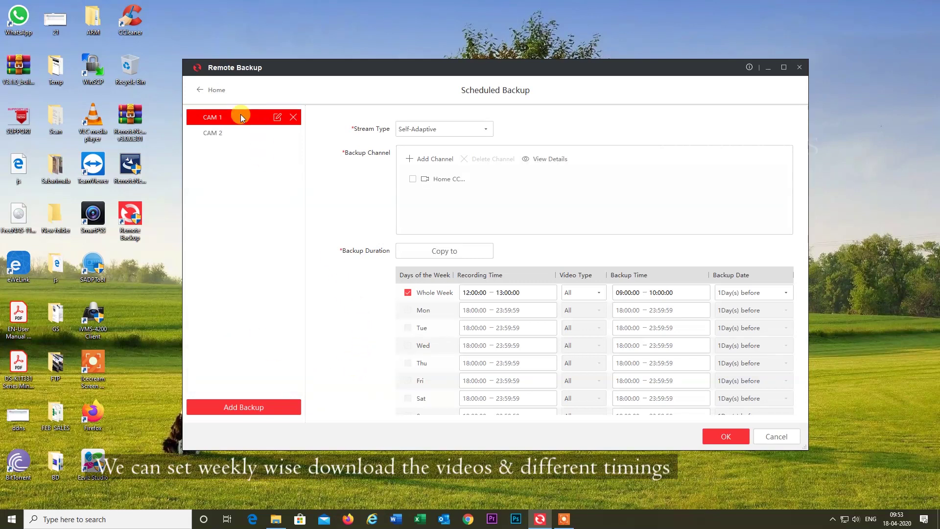
pyautogui.click(240, 128)
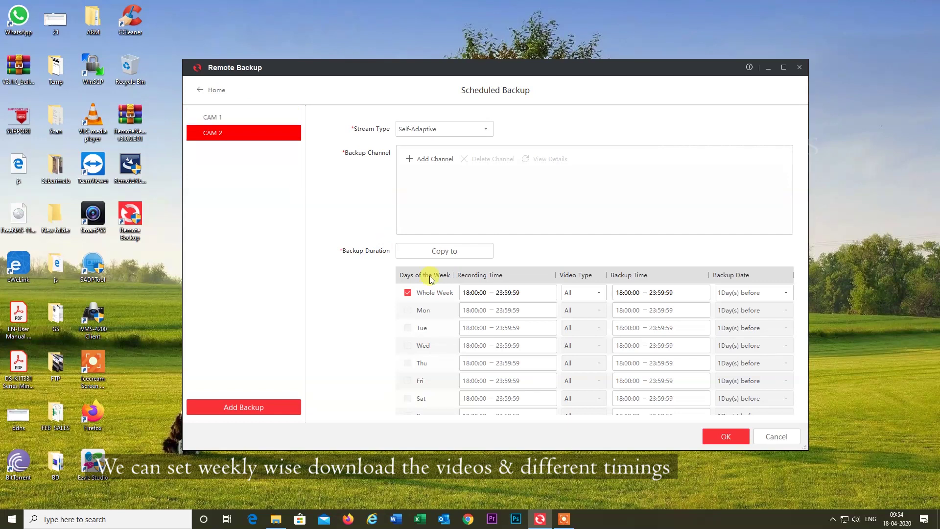
# Step: Replace CAM 2's Whole Week schedule with individual days, setting Monday's recording time to 10:00:00–10:30:00 and backup time to 09:00:00–10:00:00
pyautogui.click(408, 293)
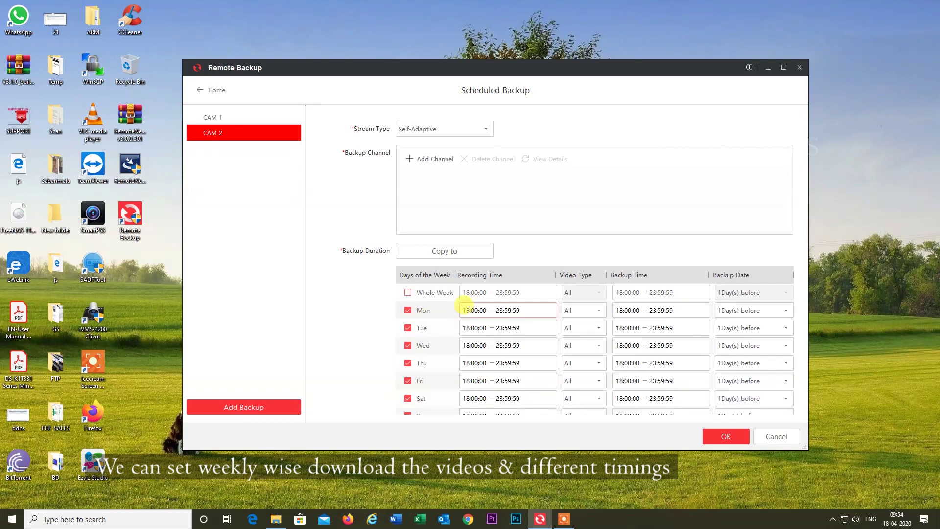
pyautogui.click(469, 310)
pyautogui.press('BackSpace')
pyautogui.write('0 – ')
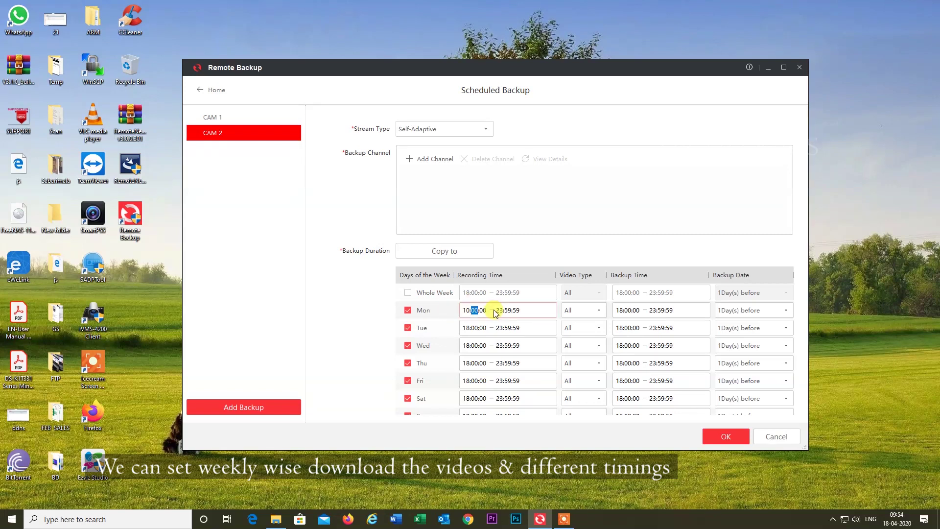
pyautogui.write('10:30')
pyautogui.click(619, 309)
pyautogui.write('09')
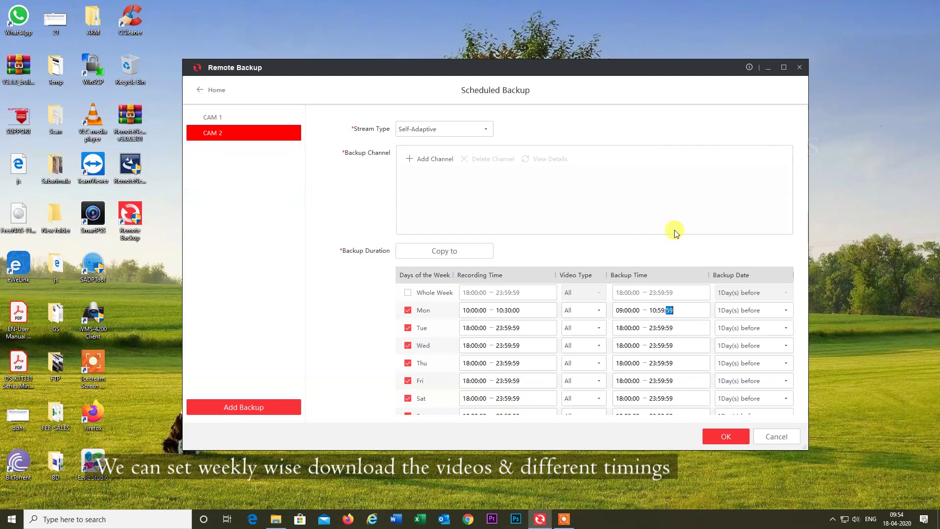
pyautogui.press('Left')
# Step: Set Tuesday's recording time to 11:00:00–11:30:00 and its backup time to 09:00:00–11:00:00
pyautogui.click(465, 327)
pyautogui.write('11')
pyautogui.write('11:30')
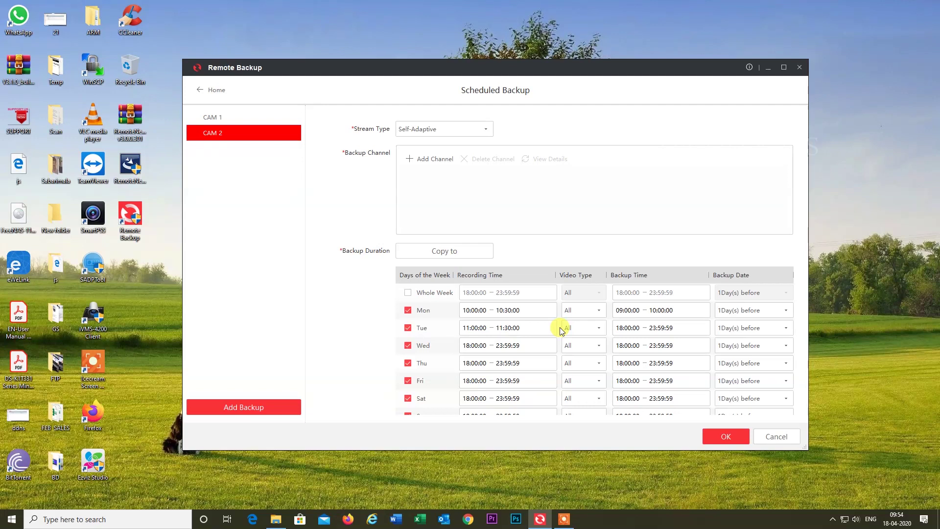
pyautogui.click(621, 328)
pyautogui.write('11:00:00')
# Step: Exclude Wednesday through Sunday from the CAM 2 backup schedule
pyautogui.click(408, 346)
pyautogui.click(408, 363)
pyautogui.click(408, 380)
pyautogui.click(410, 398)
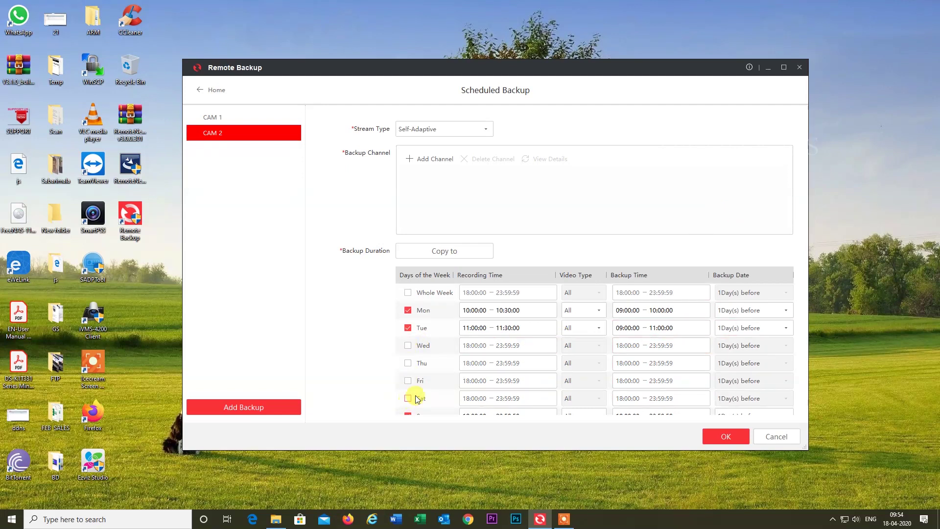
pyautogui.scroll(-1, 416, 399)
pyautogui.click(410, 391)
pyautogui.scroll(1, 424, 372)
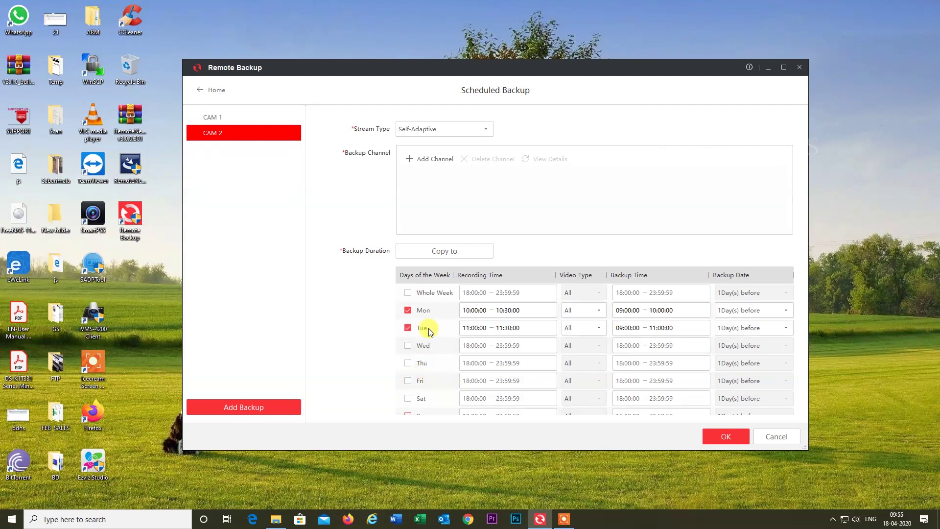
# Step: Add the second Home CCTV channel to the CAM 2 backup, then save the schedule and agree to rebooting it
pyautogui.click(442, 163)
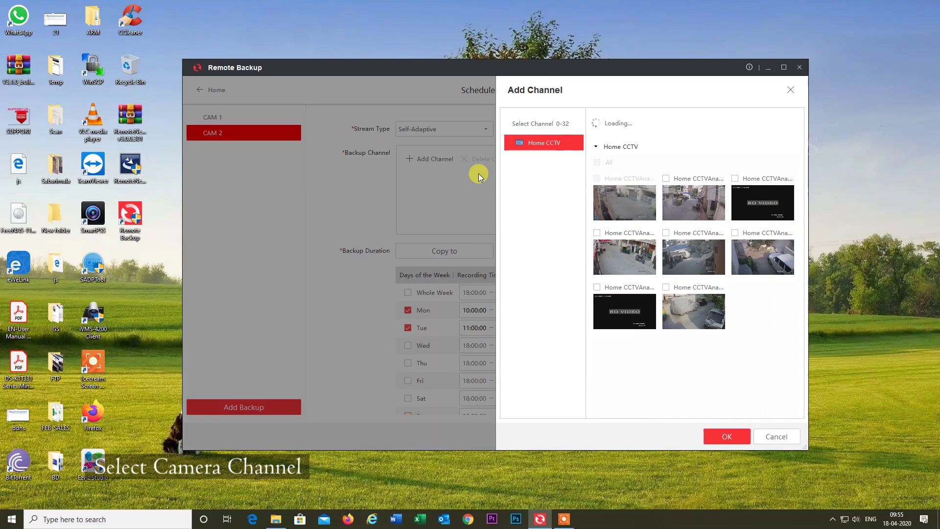
pyautogui.click(666, 179)
pyautogui.click(734, 437)
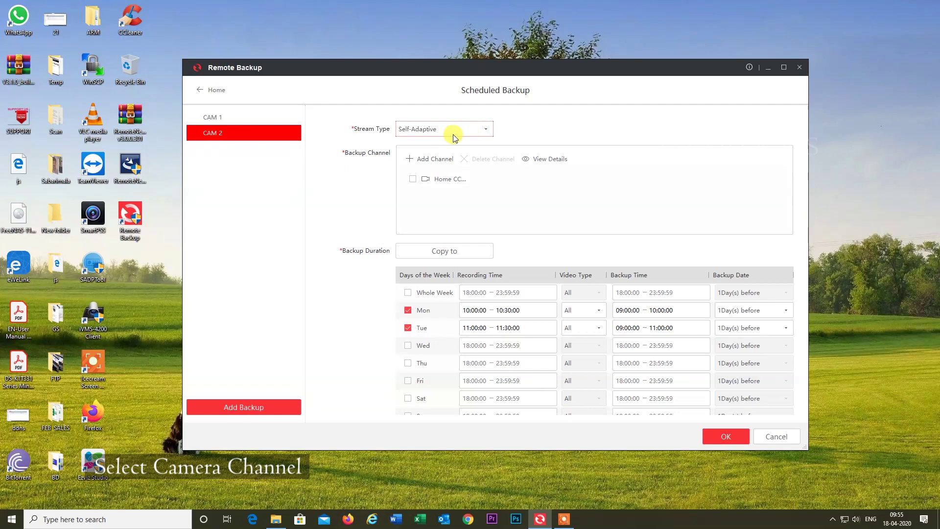
pyautogui.click(724, 436)
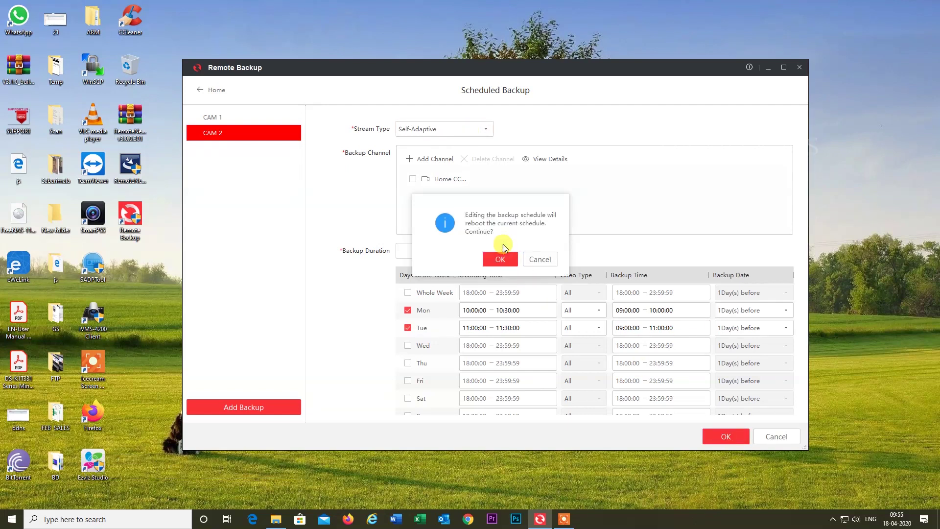
pyautogui.click(495, 259)
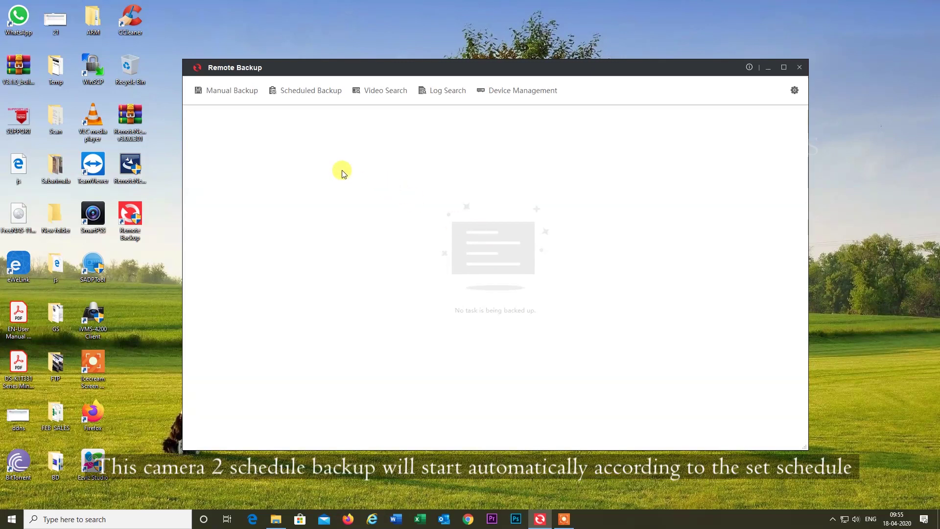
# Step: Enable Saturday in the CAM 2 schedule with recording time 18:00:00–18:30:00 and backup time 09:00:00–10:00:00, then save it and accept the reboot
pyautogui.click(322, 98)
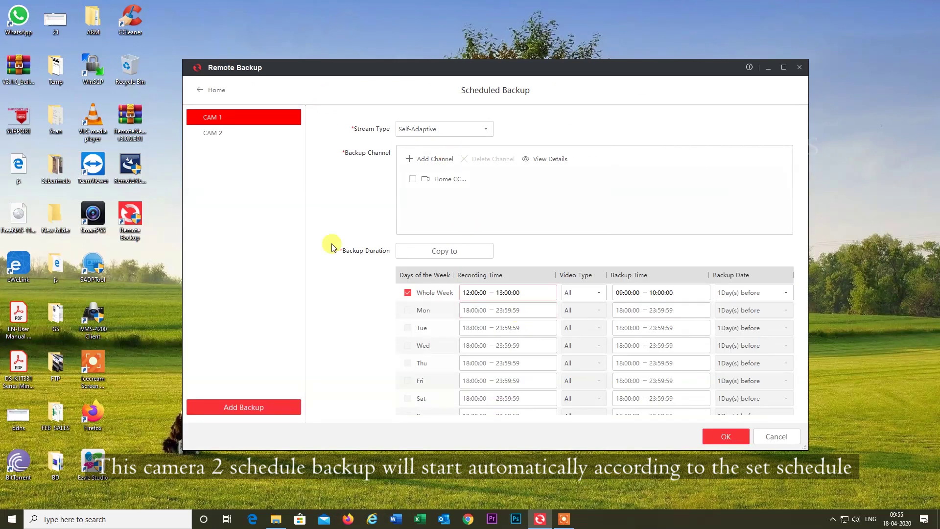
pyautogui.click(221, 135)
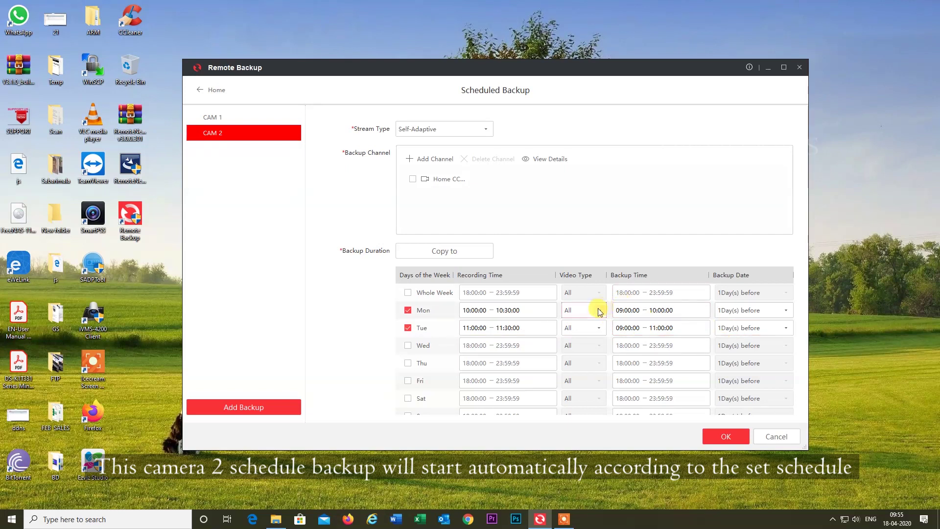
pyautogui.scroll(-1, 446, 334)
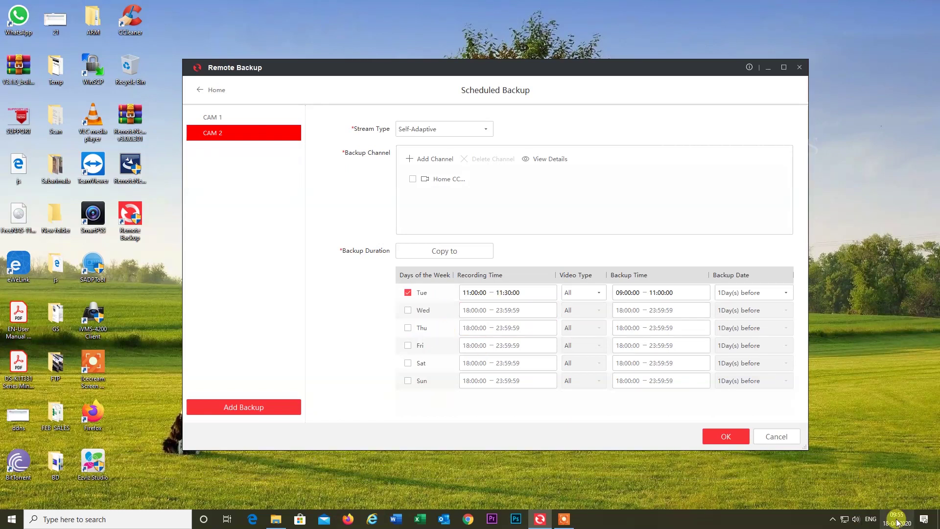
pyautogui.click(407, 364)
pyautogui.click(466, 362)
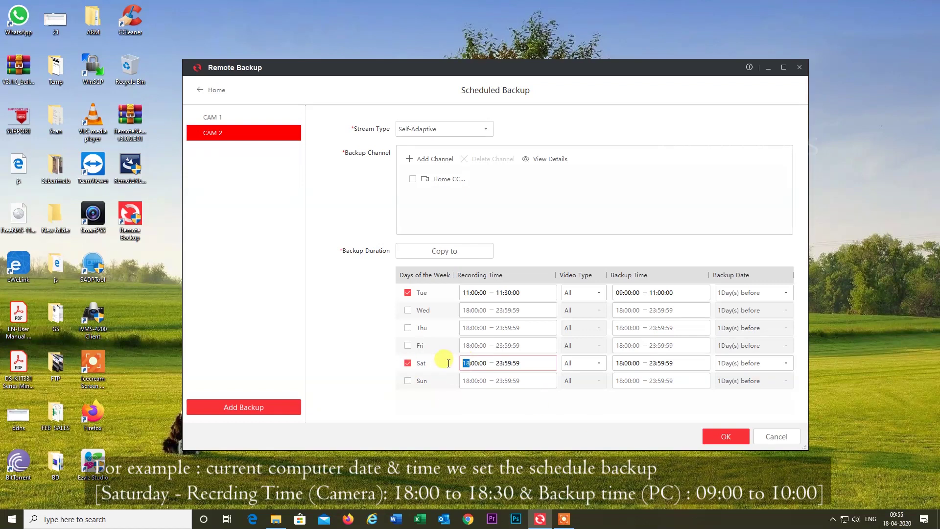
pyautogui.click(499, 363)
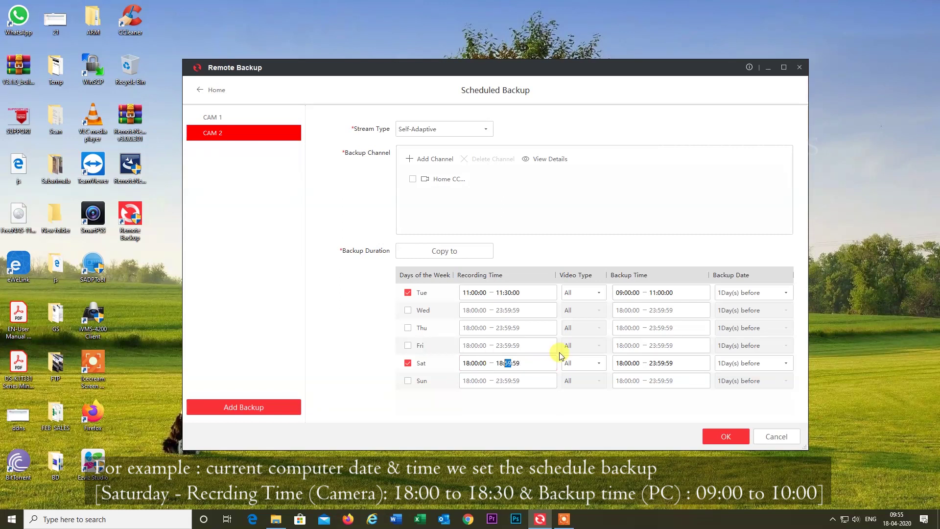
pyautogui.click(618, 363)
pyautogui.write('09:00:00 – 10')
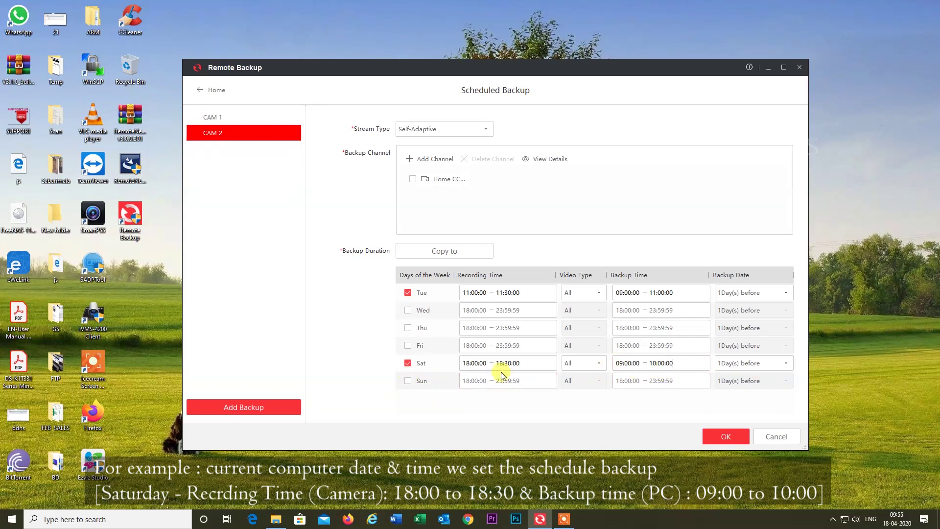
pyautogui.click(721, 431)
pyautogui.click(495, 258)
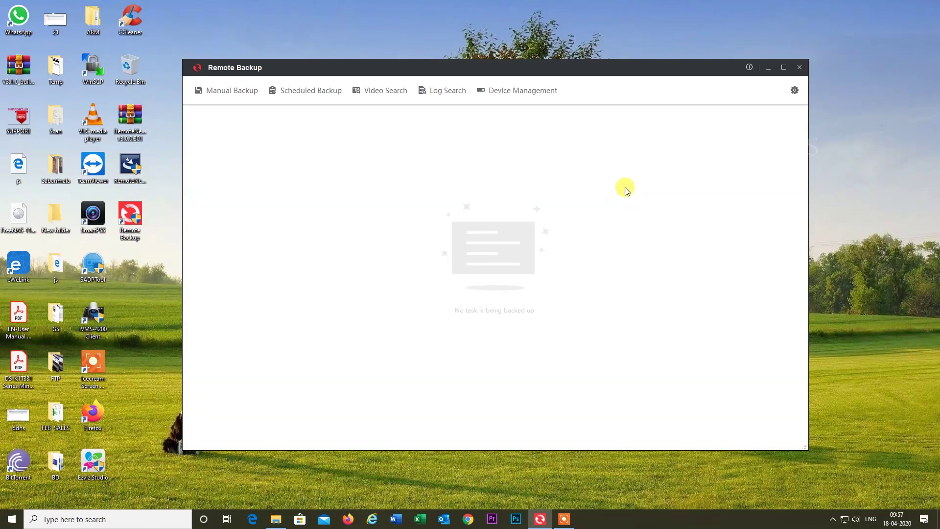
# Step: Search the second Home CCTV channel's backups for all video types from 2020.04.12 09:46 to 2020.04.18 09:46
pyautogui.click(384, 90)
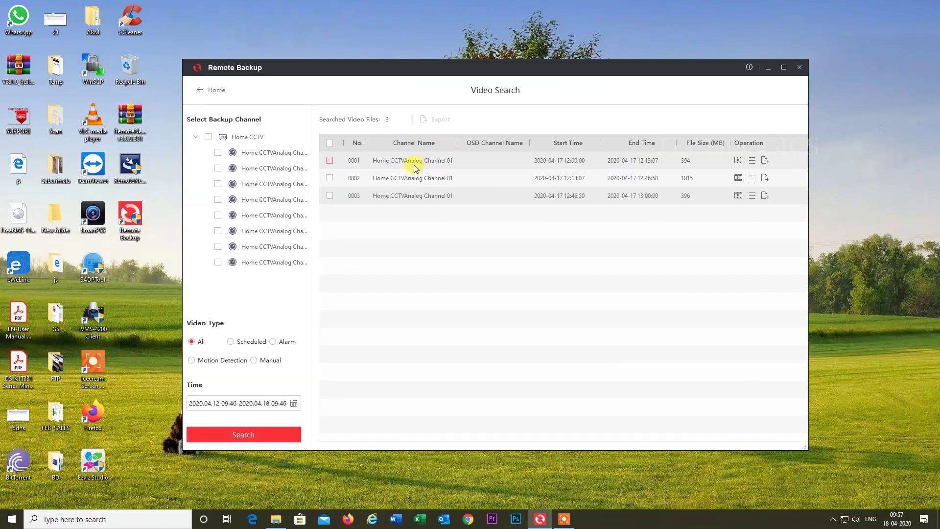
pyautogui.click(218, 167)
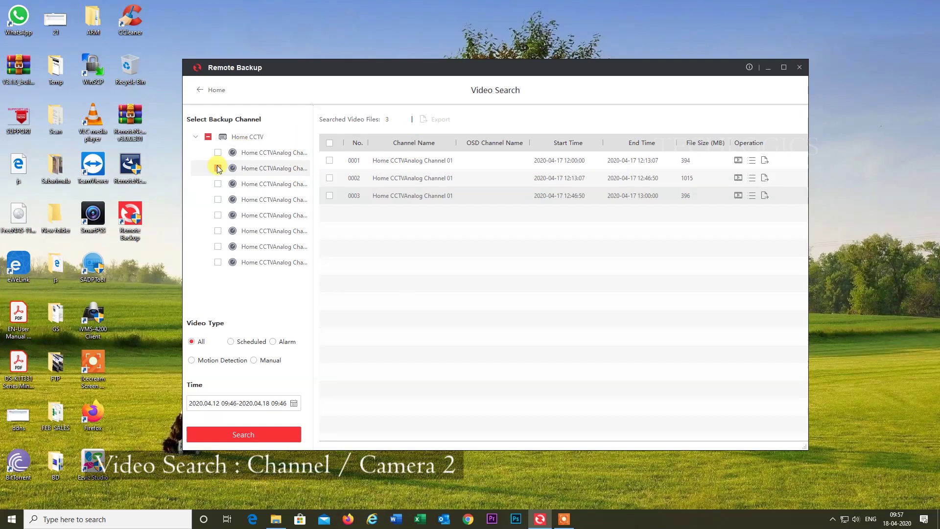
pyautogui.click(246, 433)
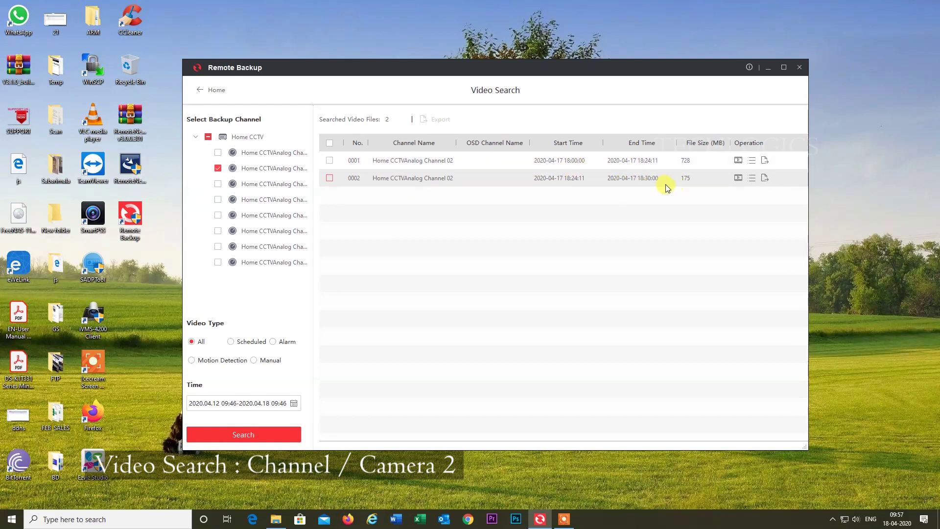
# Step: Play the channel's first backed-up video, skip ahead twice, check the footage at 8x speed, then stop playback and close the player
pyautogui.click(742, 165)
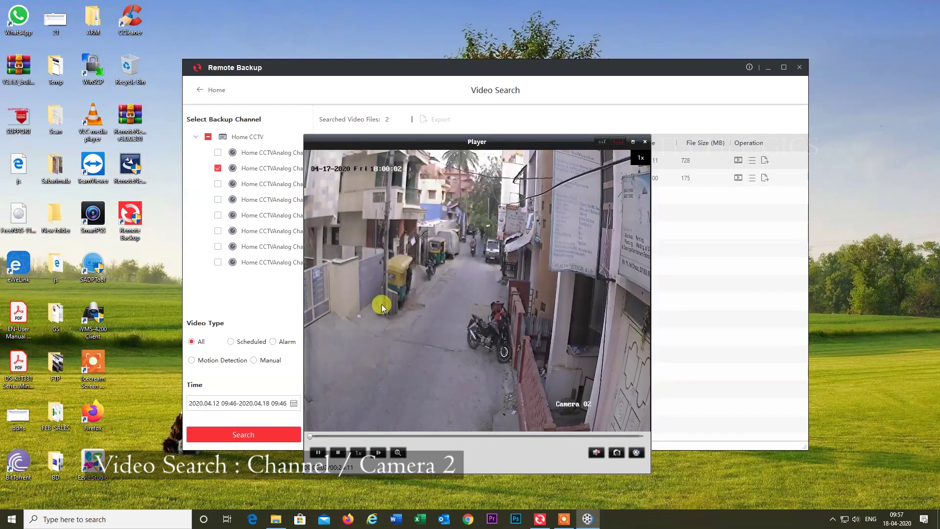
pyautogui.click(397, 435)
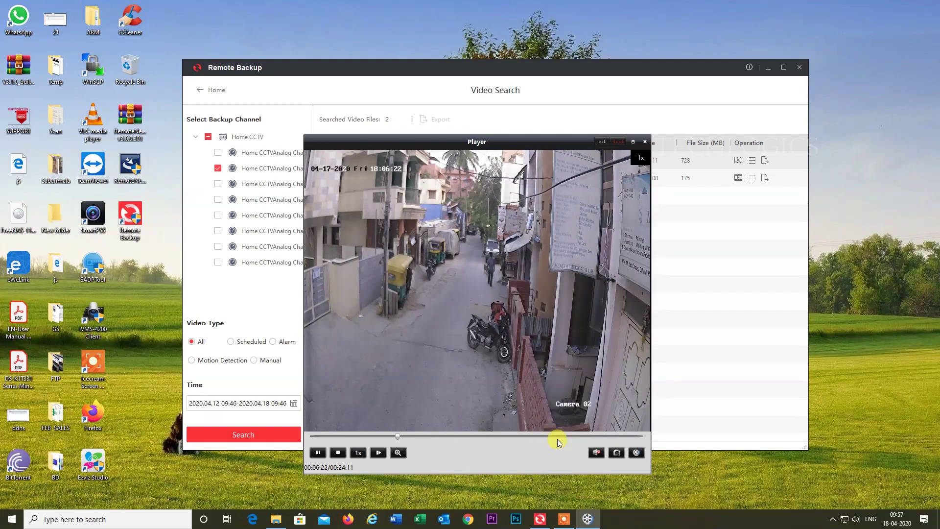
pyautogui.click(557, 434)
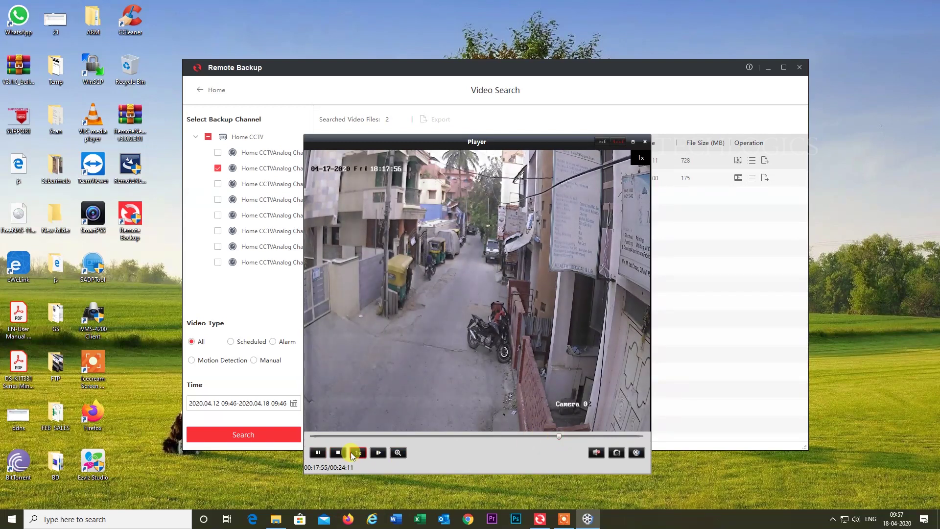
pyautogui.moveTo(358, 448)
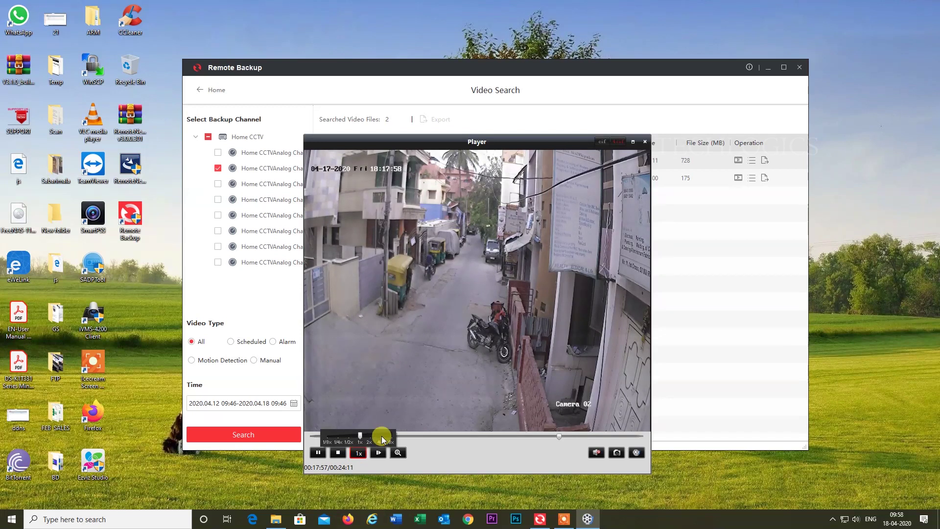
pyautogui.click(395, 433)
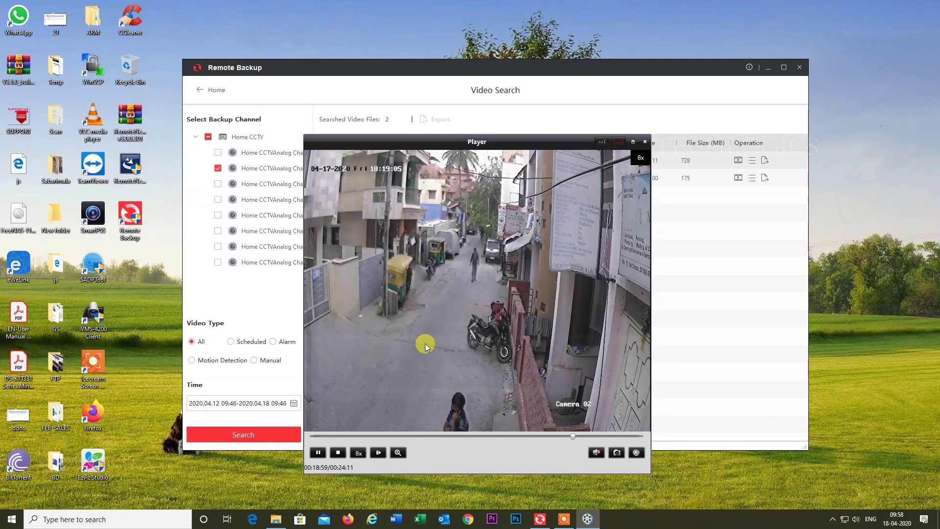
pyautogui.click(338, 453)
pyautogui.click(645, 142)
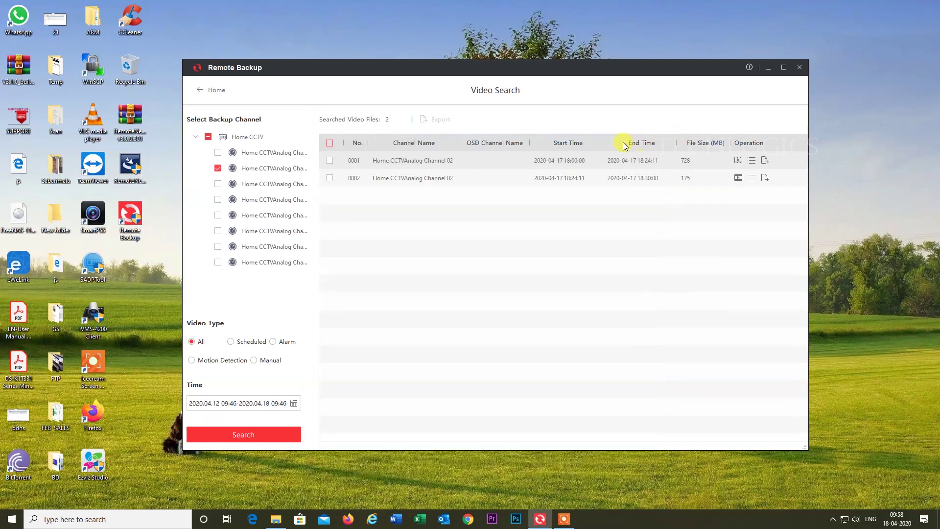
# Step: View the device list and the blank form for adding a device by IP address, then cancel it and return home
pyautogui.click(222, 89)
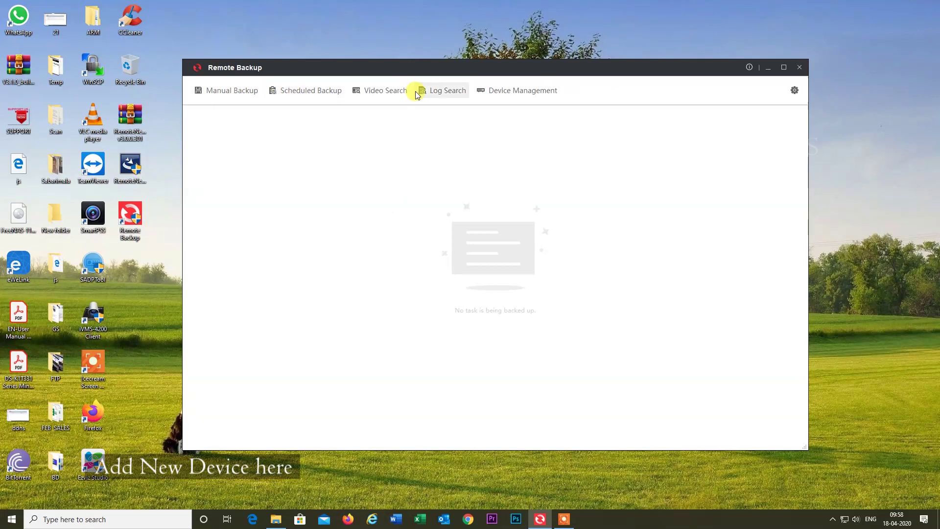
pyautogui.click(512, 91)
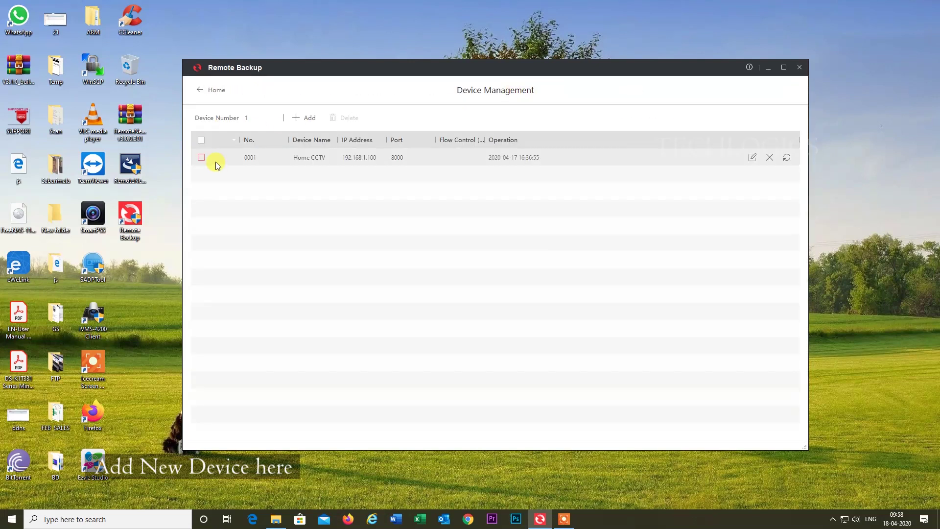
pyautogui.click(310, 118)
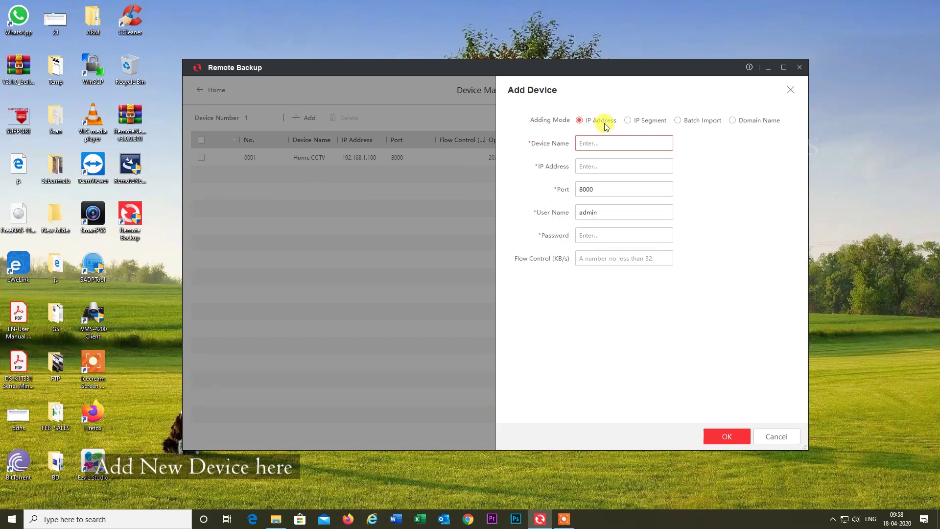
pyautogui.click(776, 437)
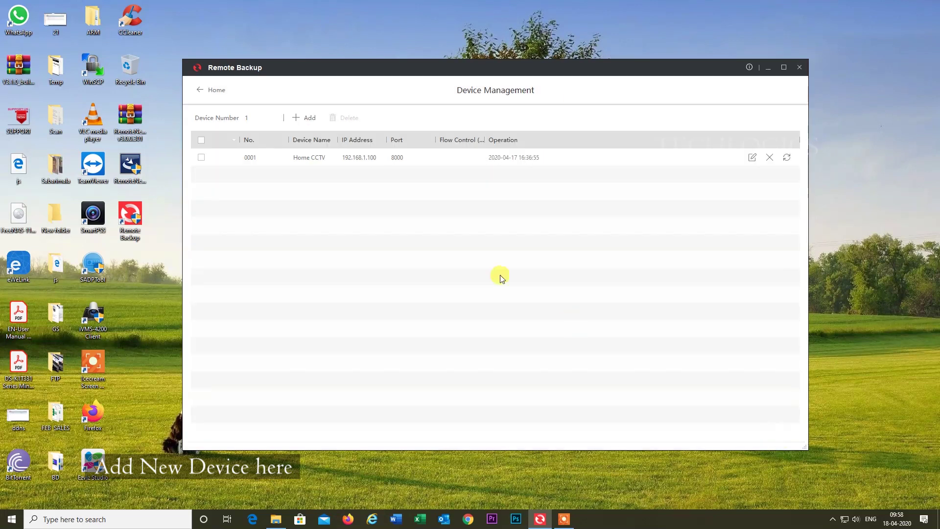
pyautogui.click(204, 89)
# Step: Review the backup disk and notification settings in System Configuration, temporarily enabling email notification to inspect its fields, then disable it again
pyautogui.click(794, 90)
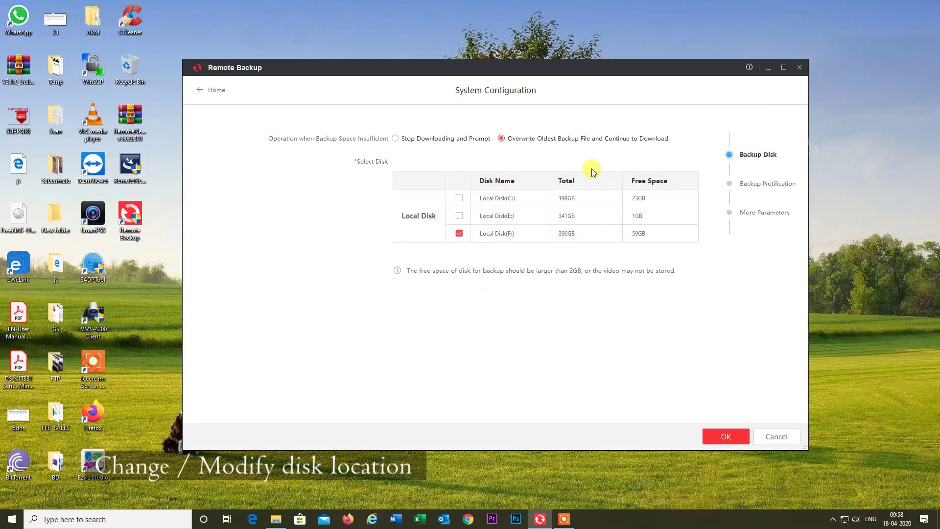
pyautogui.click(765, 183)
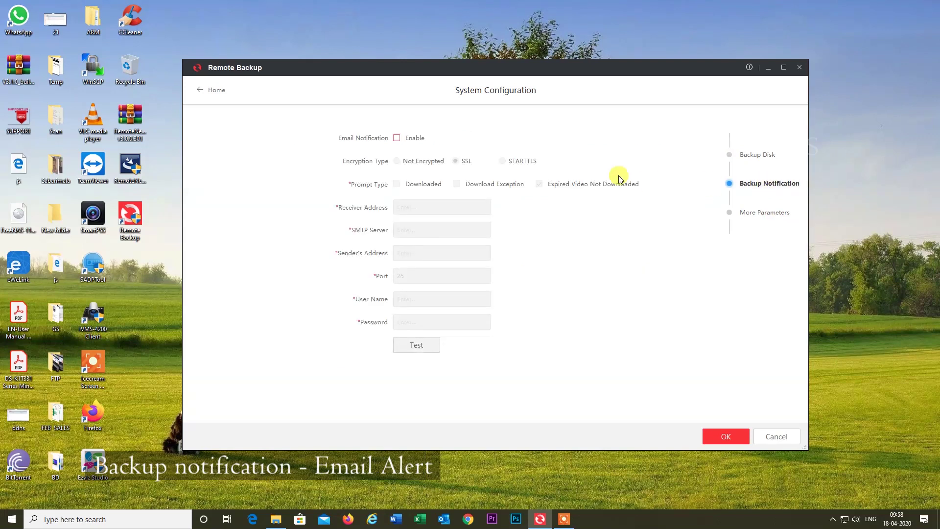
pyautogui.click(398, 139)
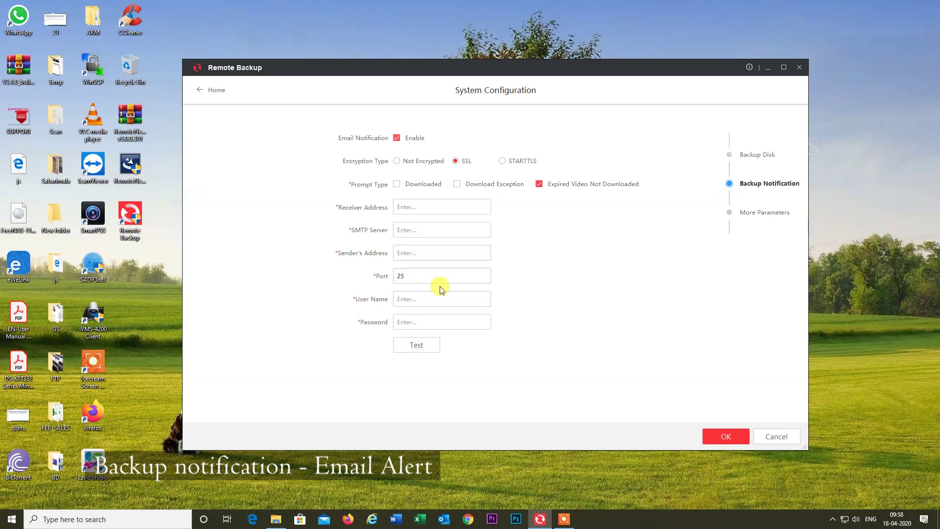
pyautogui.click(397, 138)
# Step: Enable Auto-run in the additional system parameters and save the system configuration
pyautogui.click(753, 212)
pyautogui.click(398, 138)
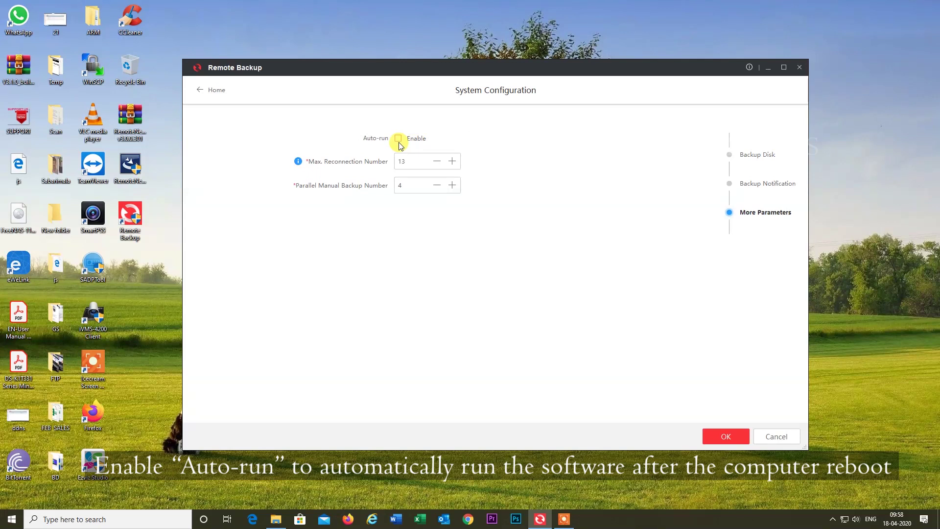
pyautogui.click(729, 435)
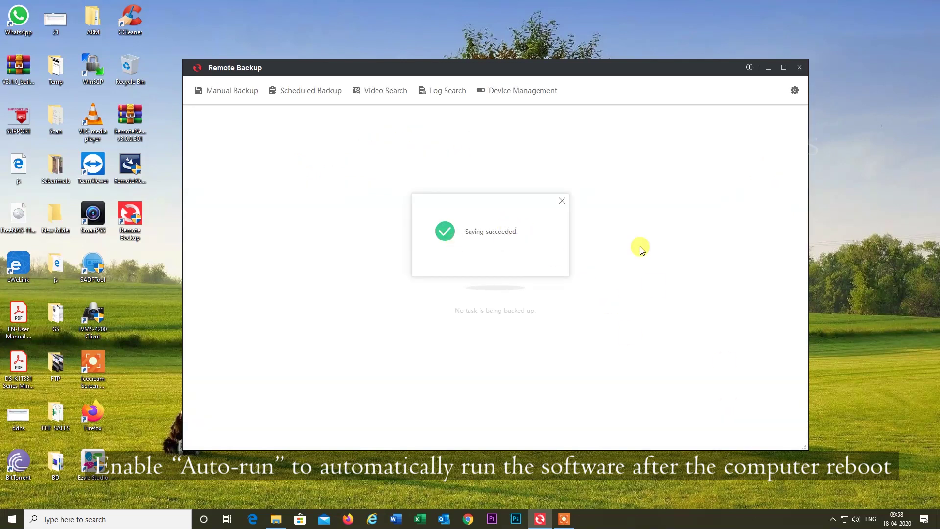